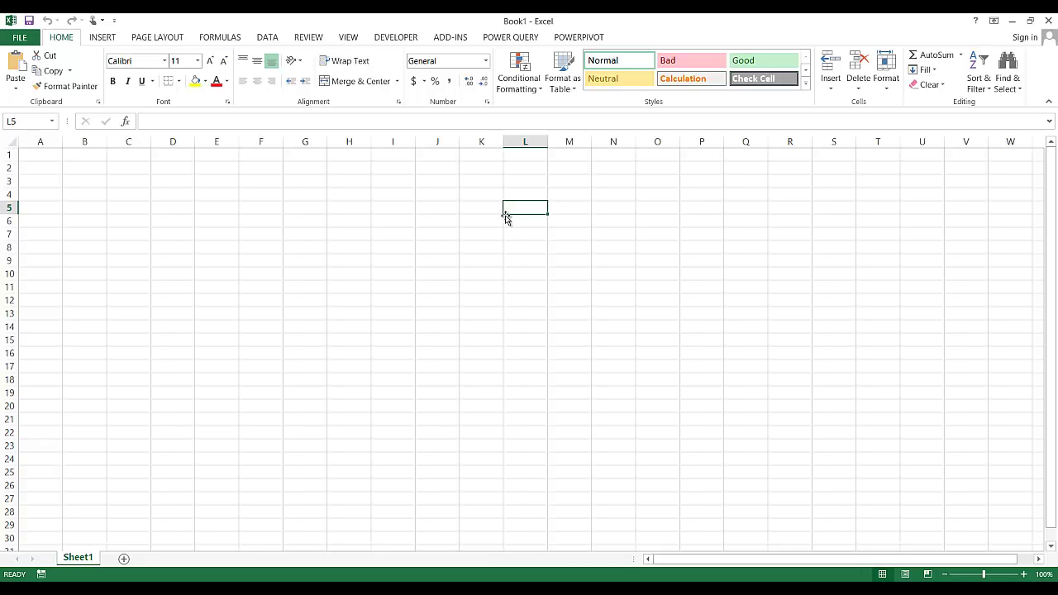
{"action": "left_click", "coordinate": [514, 38]}
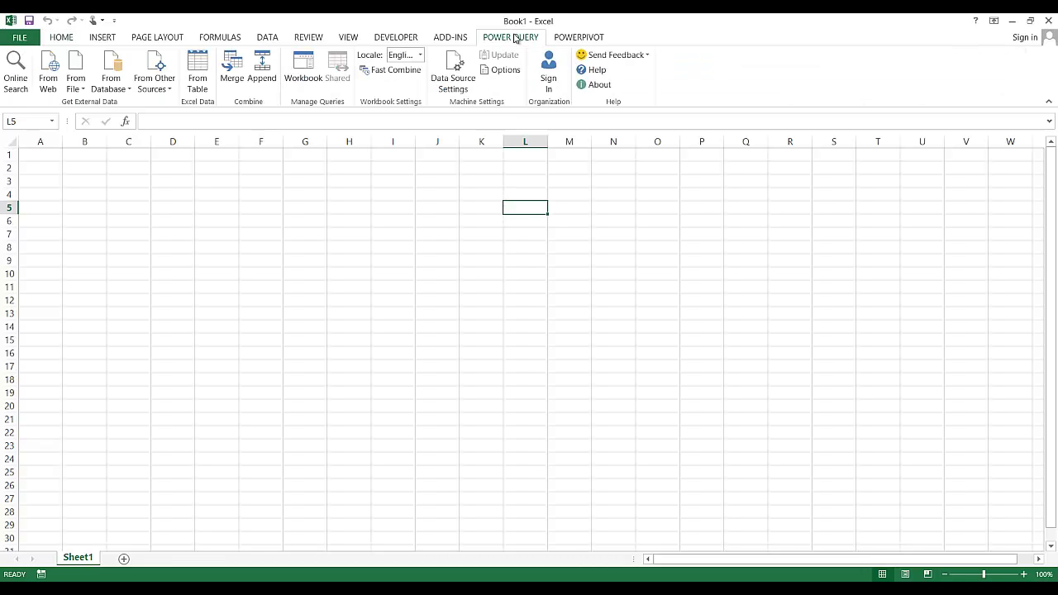
{"action": "left_click", "coordinate": [115, 40]}
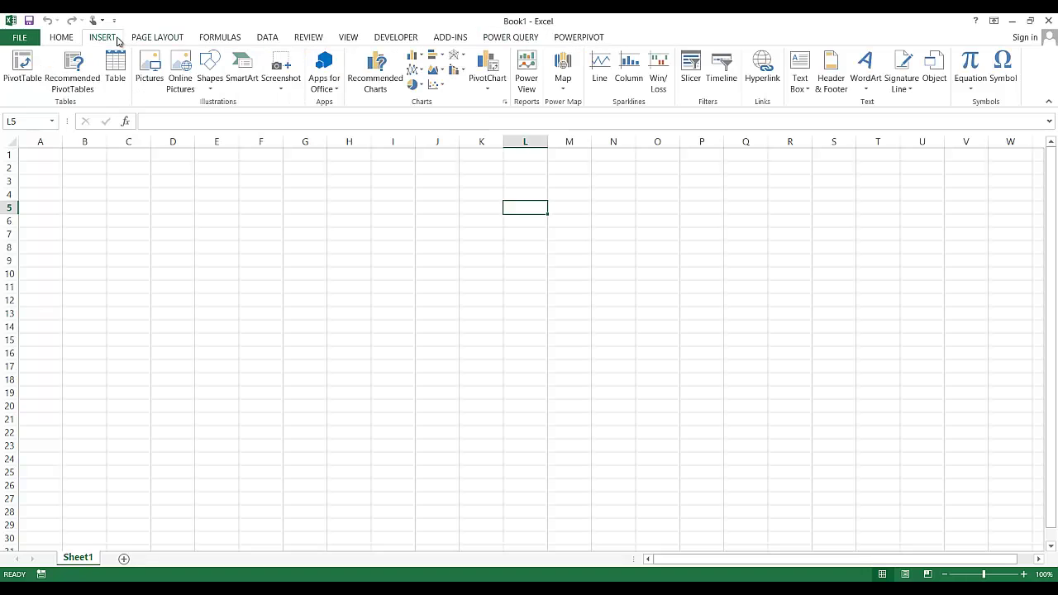
{"action": "left_click", "coordinate": [564, 88]}
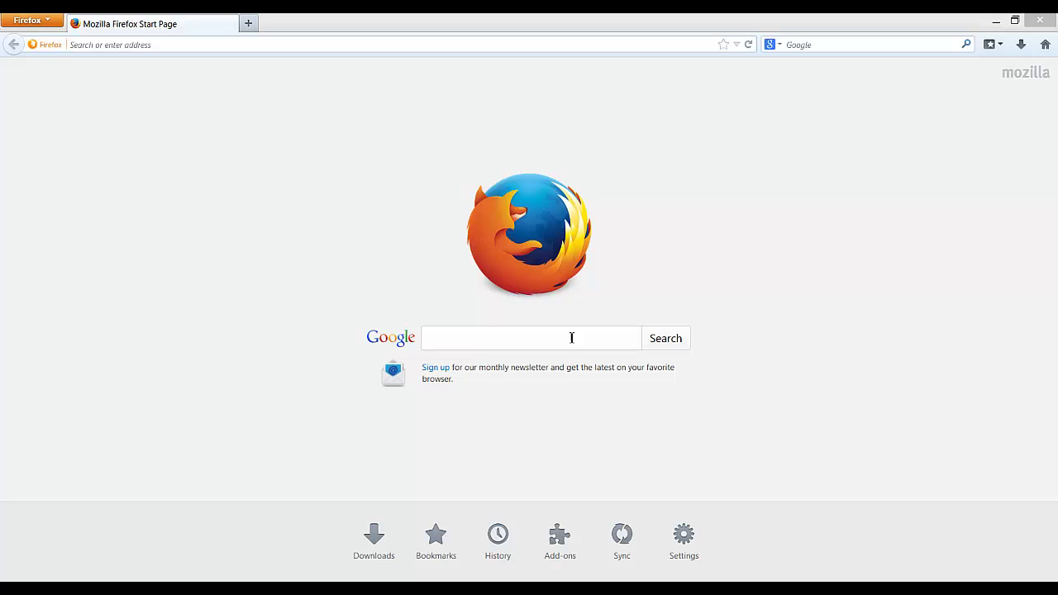
Search the web for "power map" in Firefox
{"action": "left_click", "coordinate": [571, 339]}
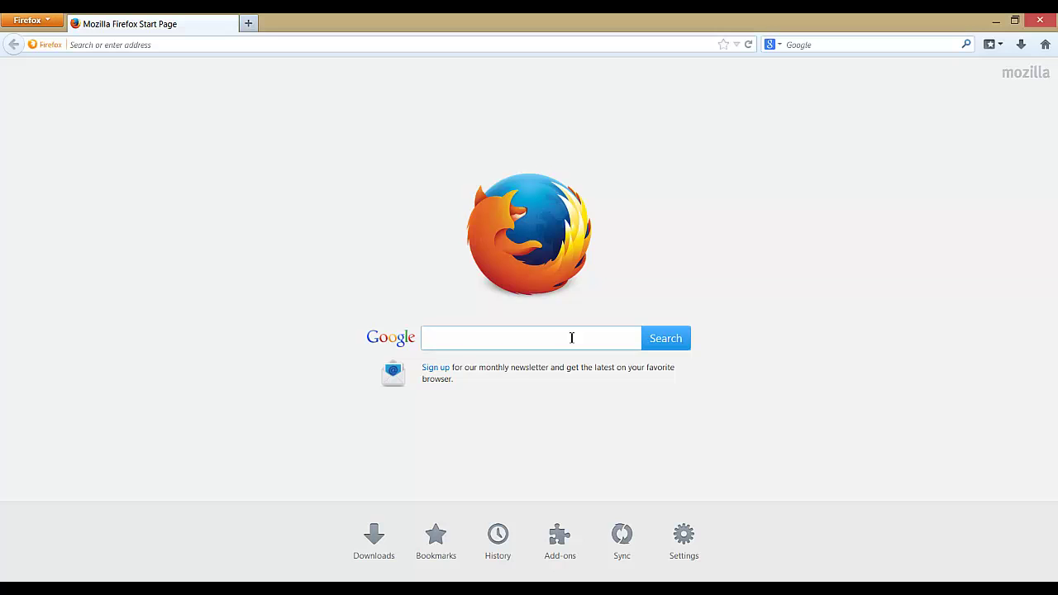
{"action": "type", "text": "power map"}
{"action": "key", "text": "Return"}
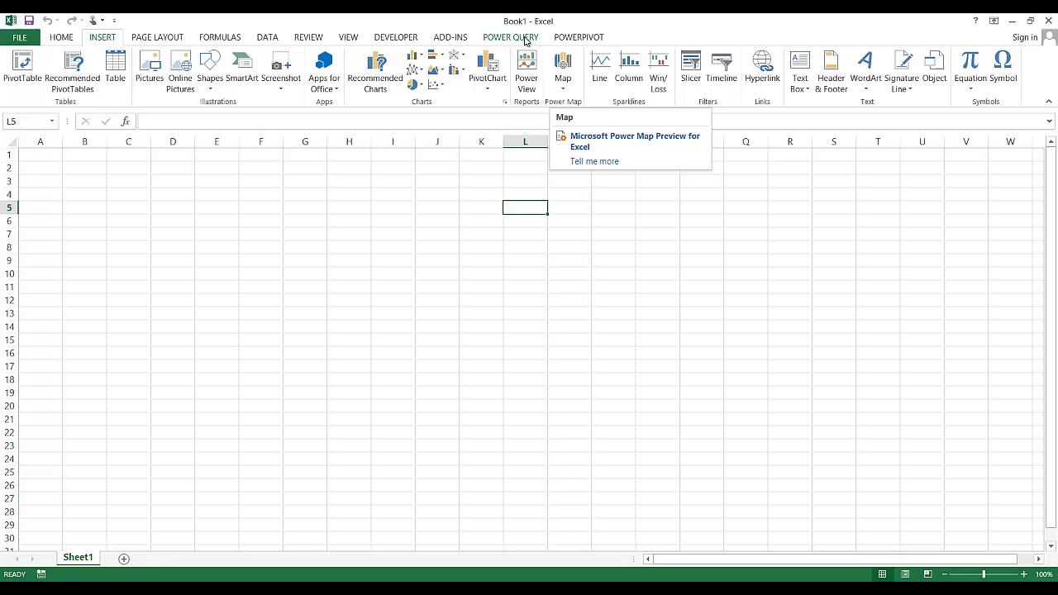
Return to Excel and review the Power Query import options for files, databases and other sources
{"action": "left_click", "coordinate": [526, 38]}
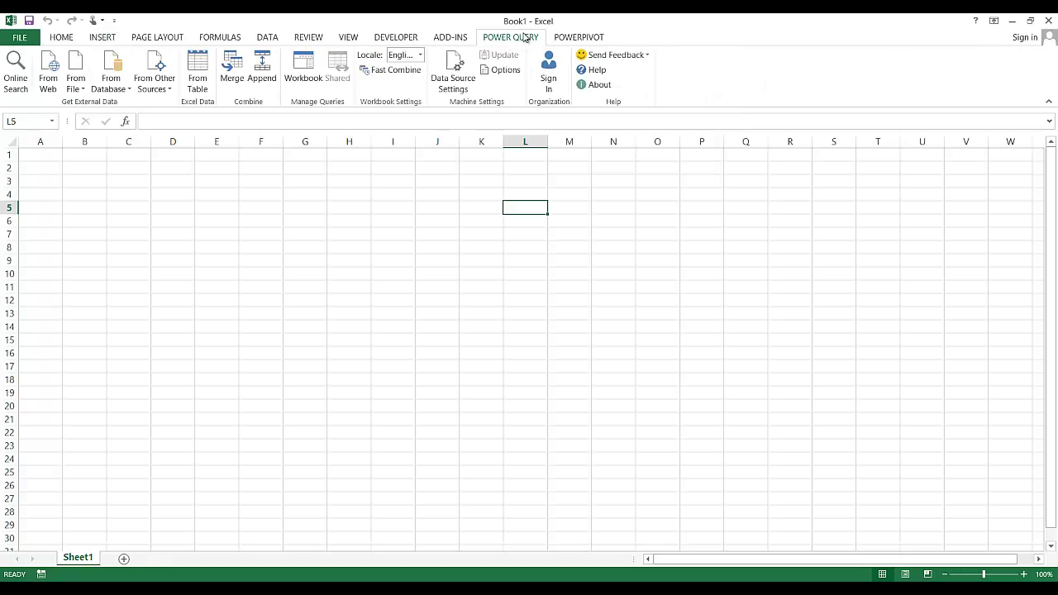
{"action": "left_click", "coordinate": [80, 93]}
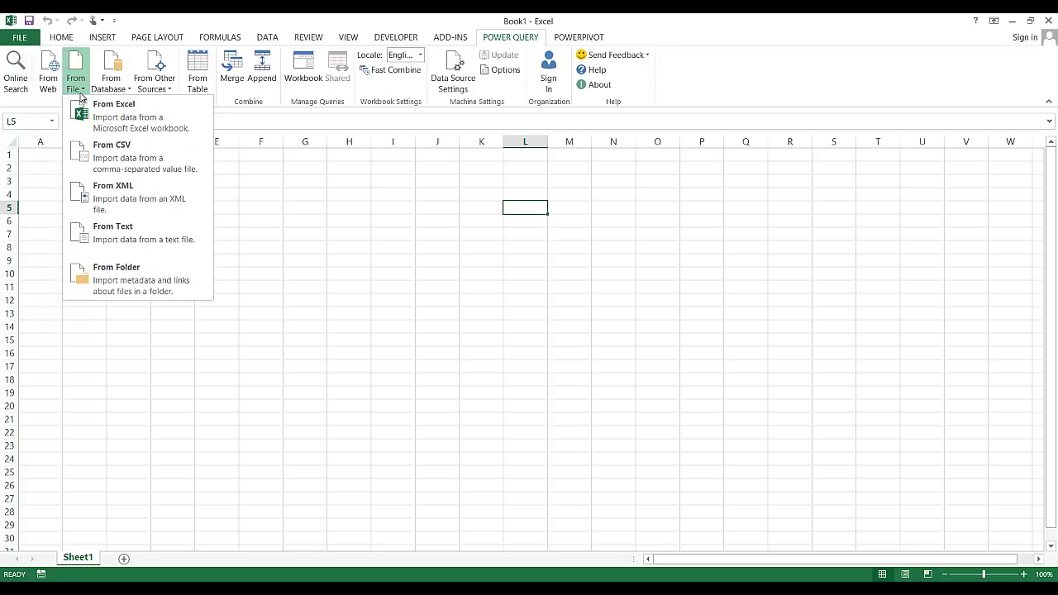
{"action": "left_click", "coordinate": [133, 91]}
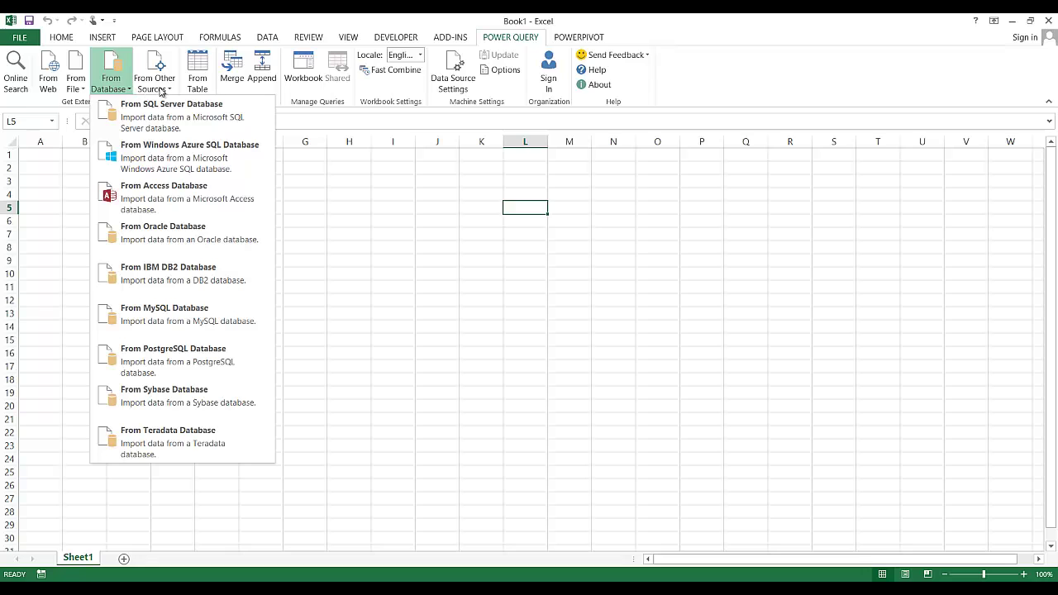
{"action": "left_click", "coordinate": [160, 91]}
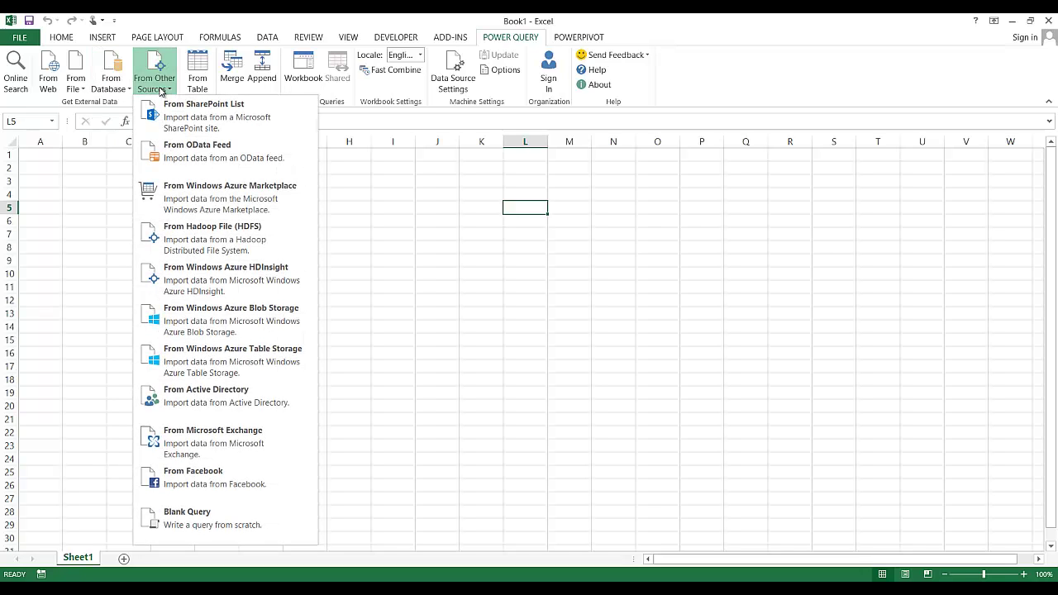
{"action": "left_click", "coordinate": [172, 91]}
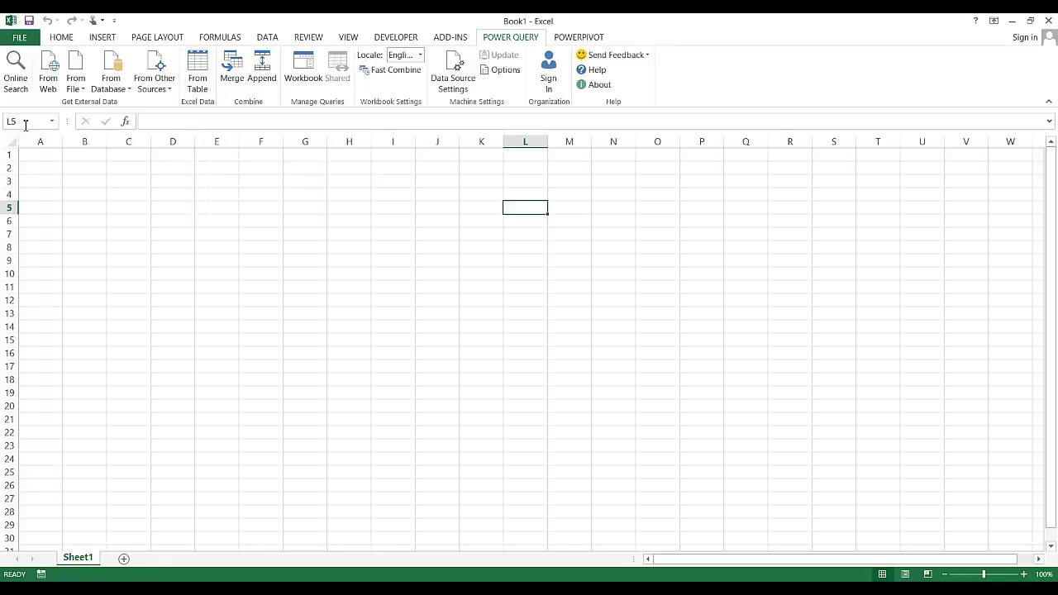
Search online data for "gdp per capita" and load the Wikipedia Methodology list of countries by GDP (PPP) into the workbook
{"action": "left_click", "coordinate": [15, 83]}
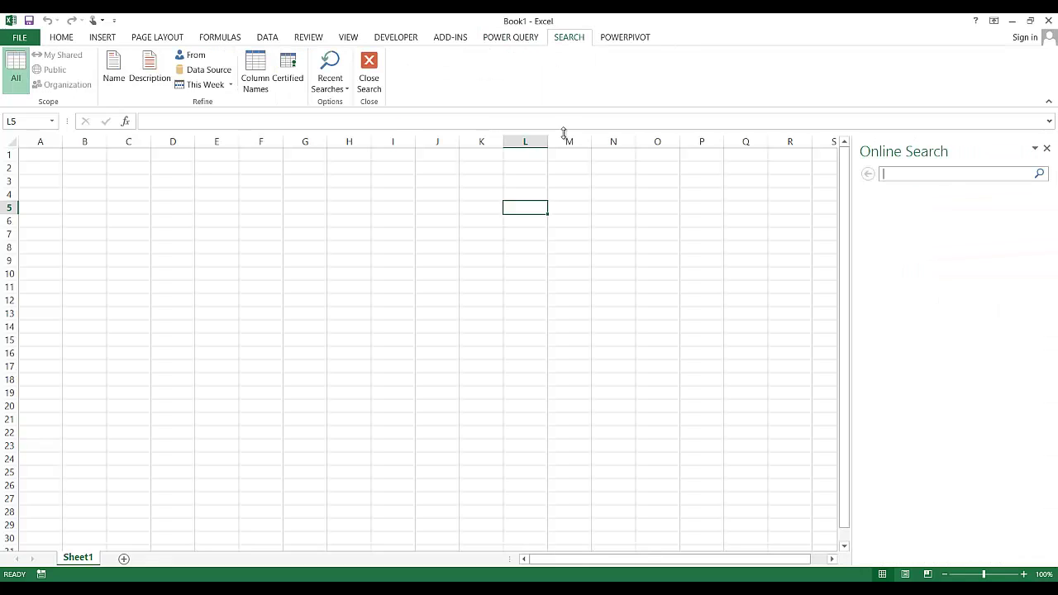
{"action": "type", "text": "gdp"}
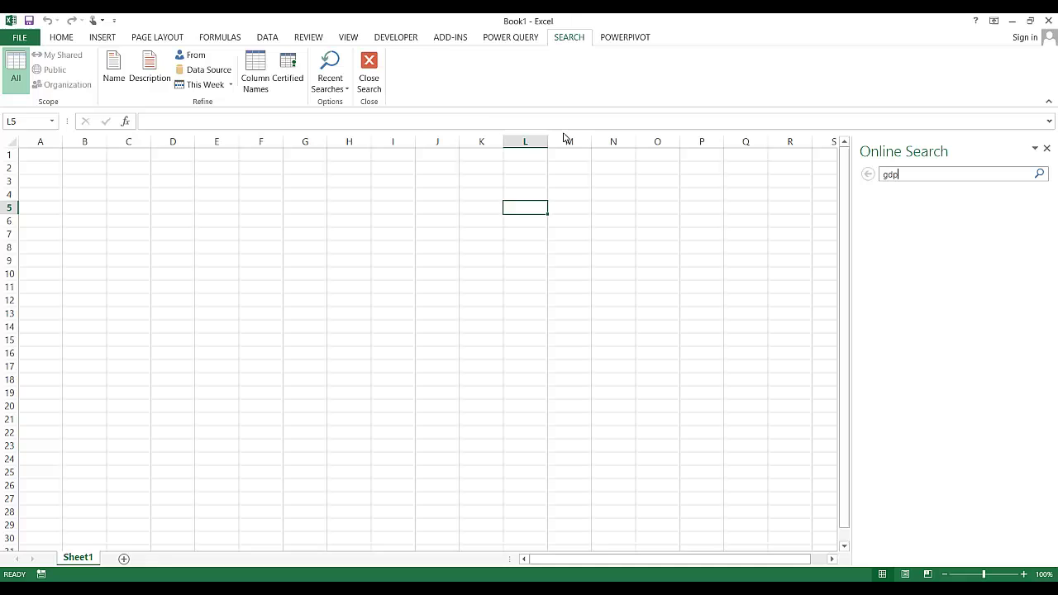
{"action": "type", "text": " pe"}
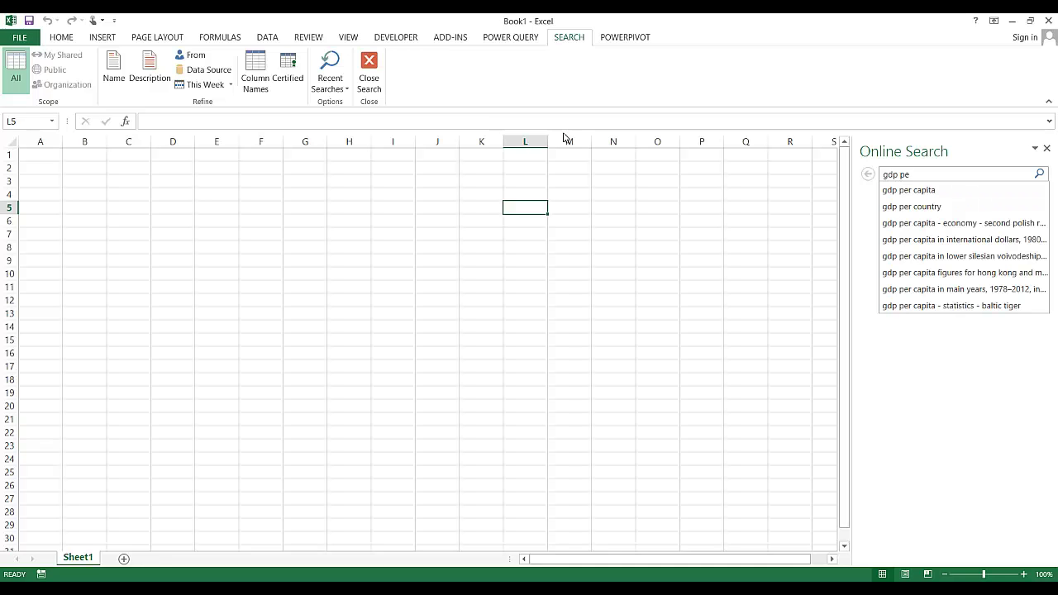
{"action": "key", "text": "Down"}
{"action": "key", "text": "Return"}
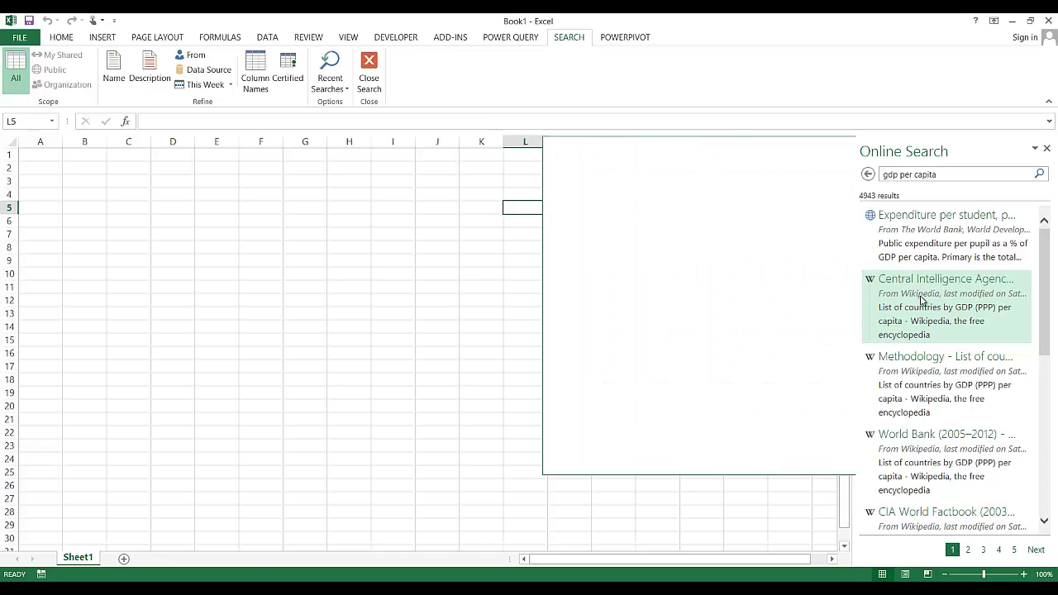
{"action": "left_click", "coordinate": [930, 376]}
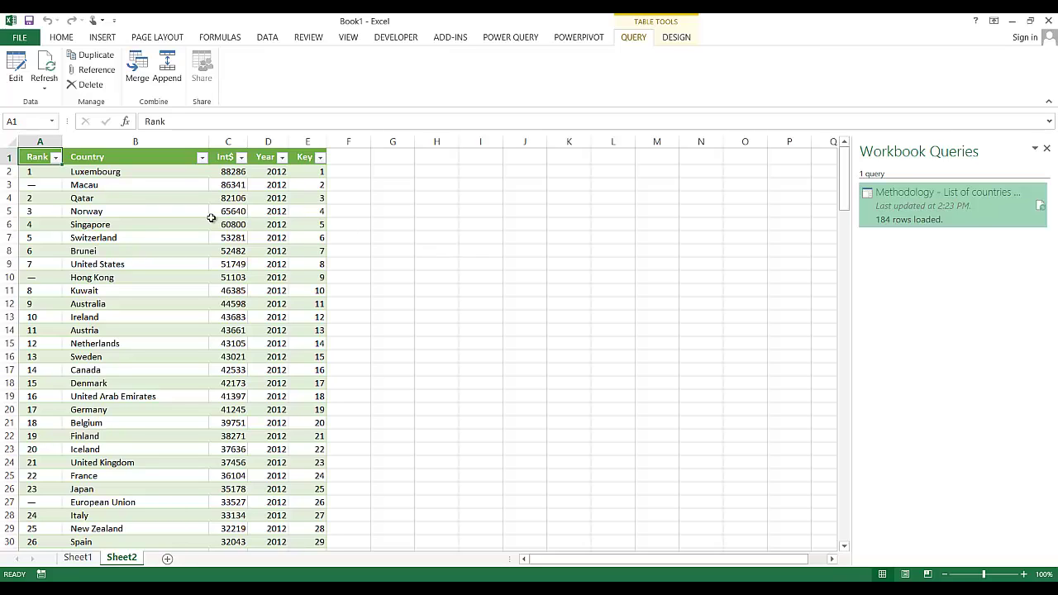
Insert a Power View report from the loaded GDP table and title it "GDP Per Capita"
{"action": "left_click", "coordinate": [101, 38]}
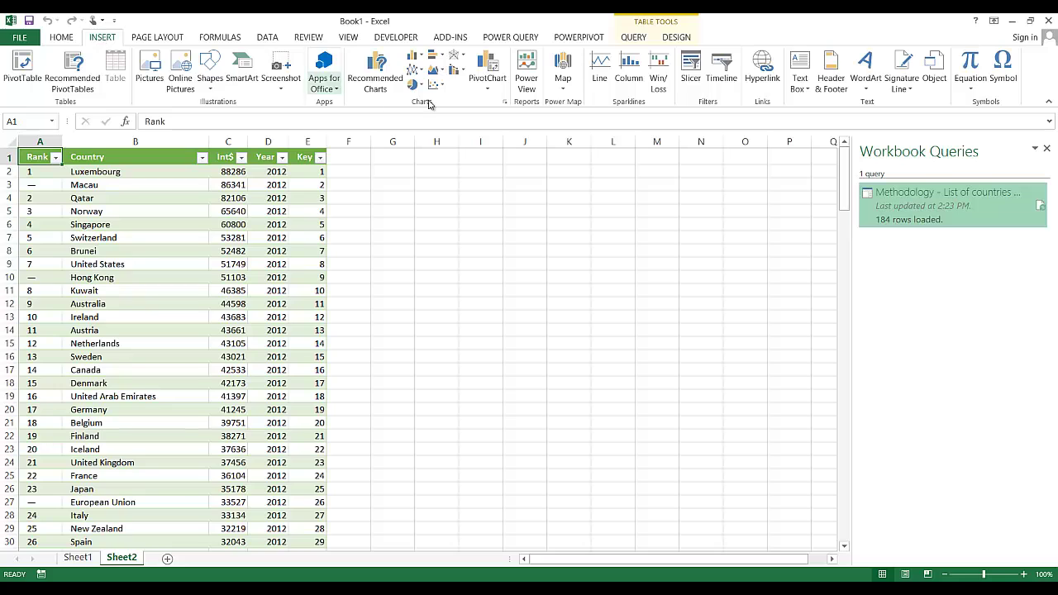
{"action": "left_click", "coordinate": [520, 81]}
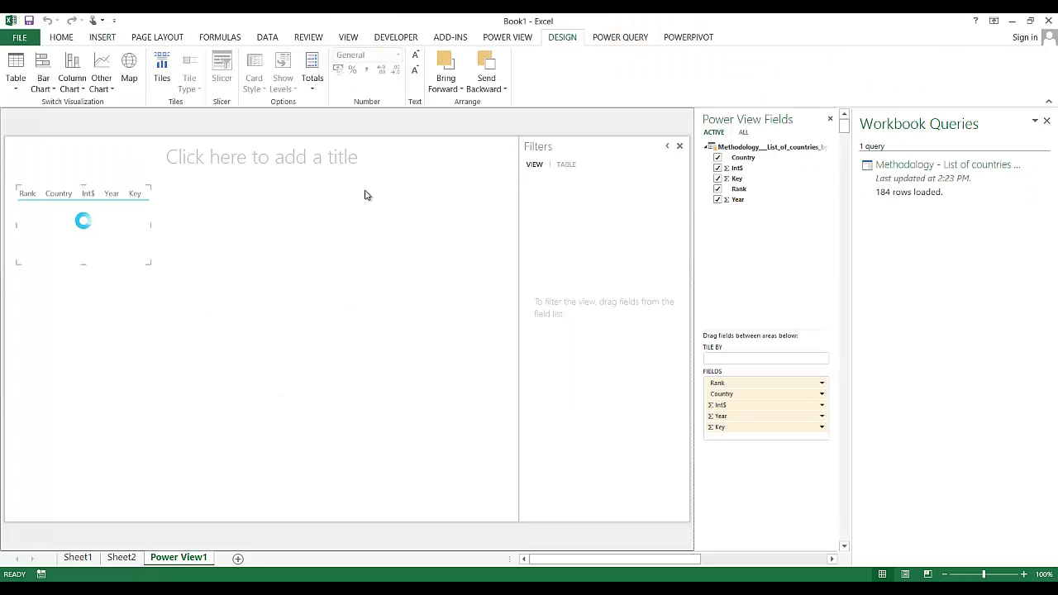
{"action": "left_click", "coordinate": [323, 155]}
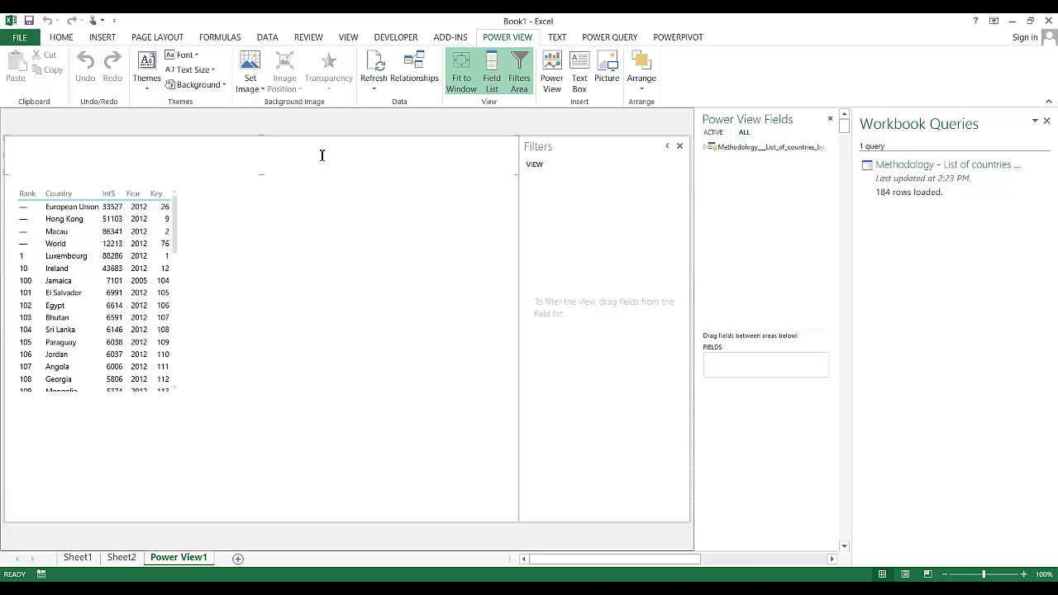
{"action": "type", "text": "GDP Per Capita"}
{"action": "left_click", "coordinate": [226, 279]}
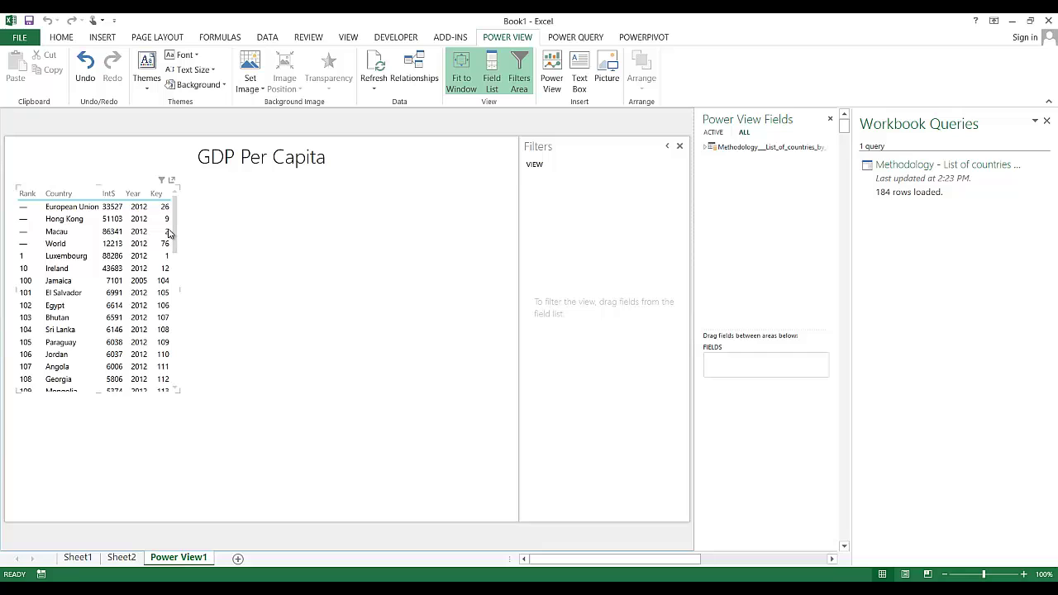
Add a second table to the Power View report containing the Country and Int$ fields
{"action": "left_click", "coordinate": [705, 148]}
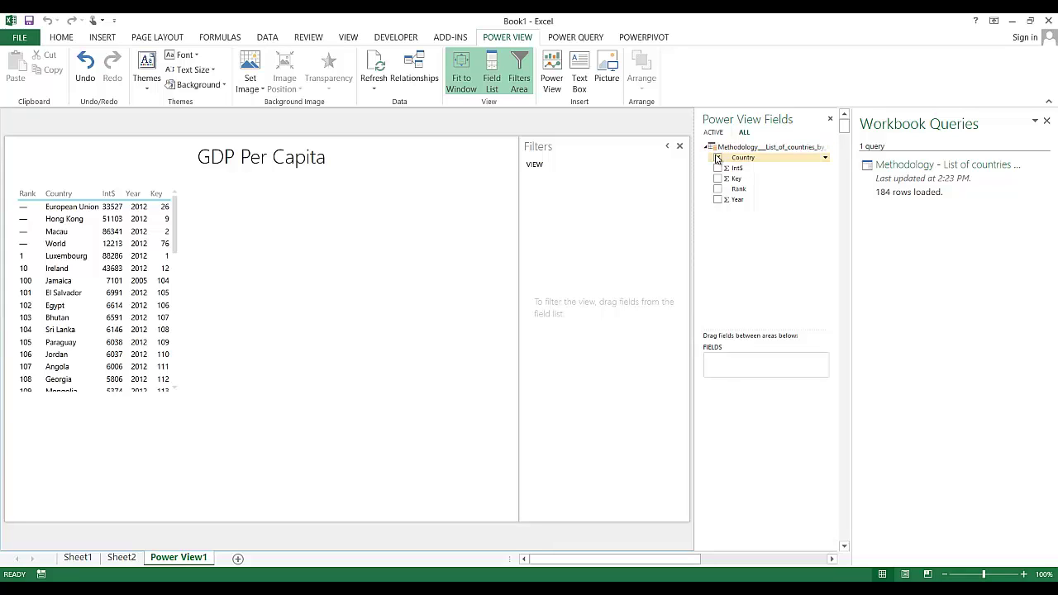
{"action": "left_click", "coordinate": [718, 157]}
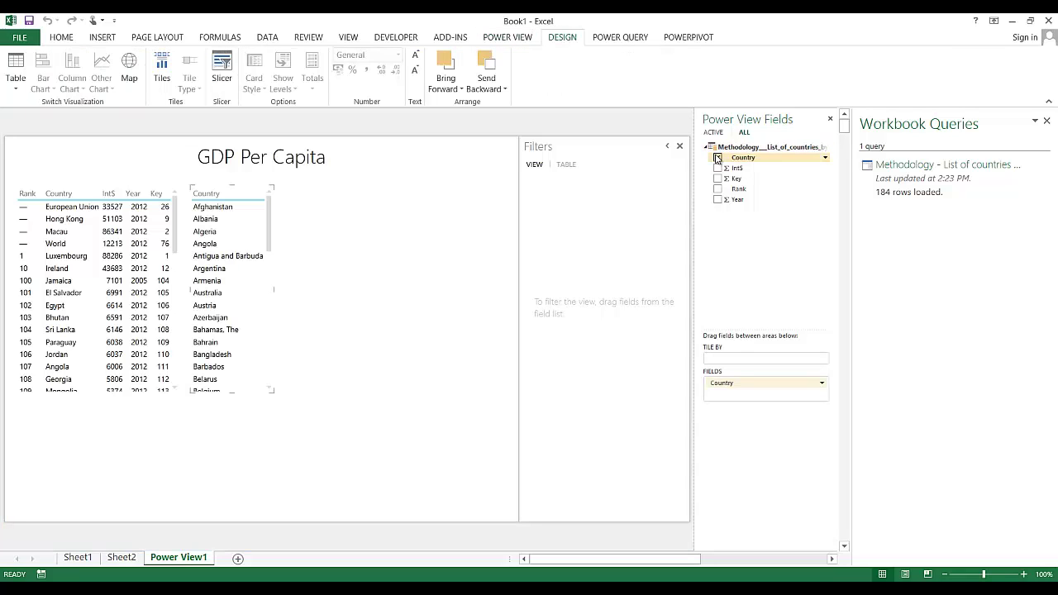
{"action": "left_click", "coordinate": [717, 158]}
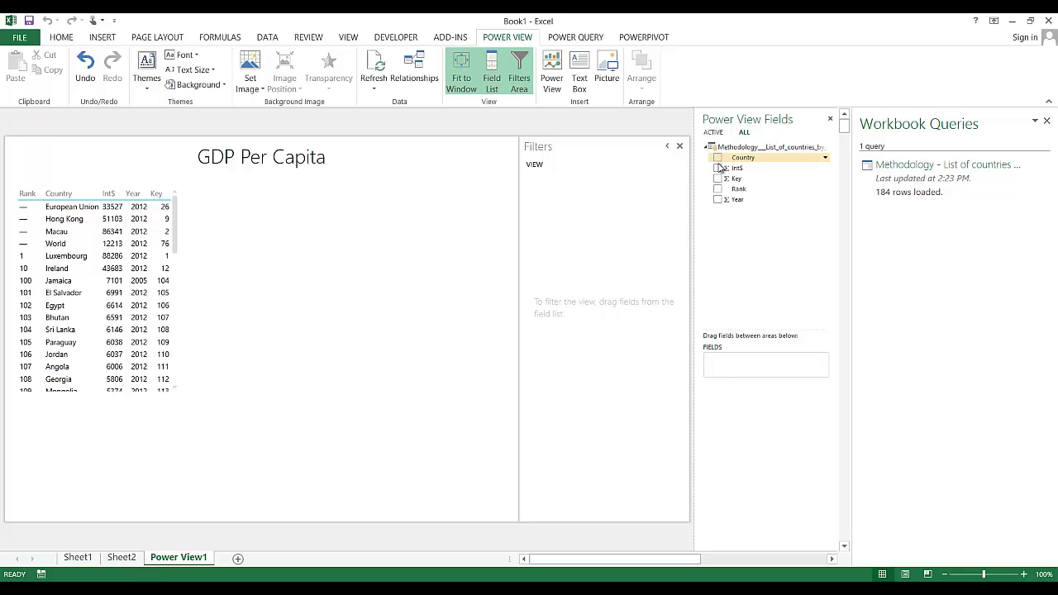
{"action": "left_click", "coordinate": [717, 158]}
{"action": "left_click", "coordinate": [718, 168]}
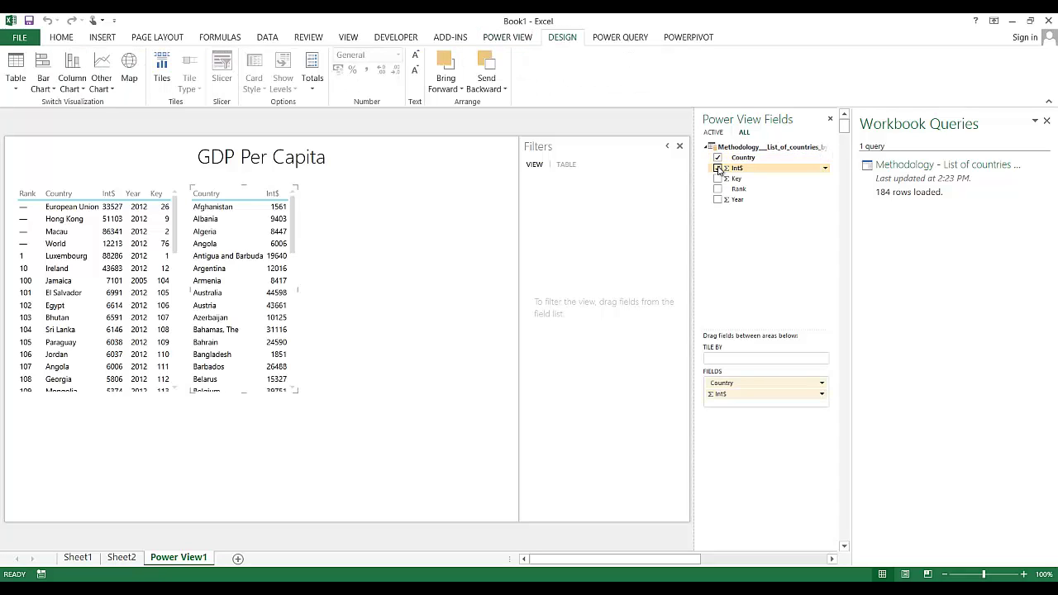
Sort the five-column table by Country in descending order
{"action": "left_click", "coordinate": [88, 244]}
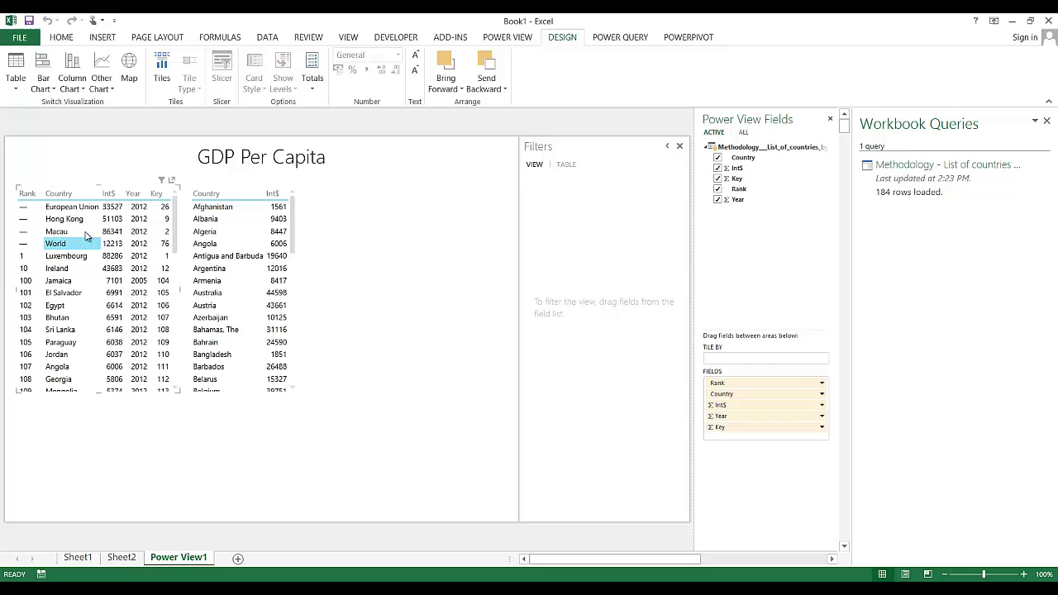
{"action": "left_click", "coordinate": [96, 195]}
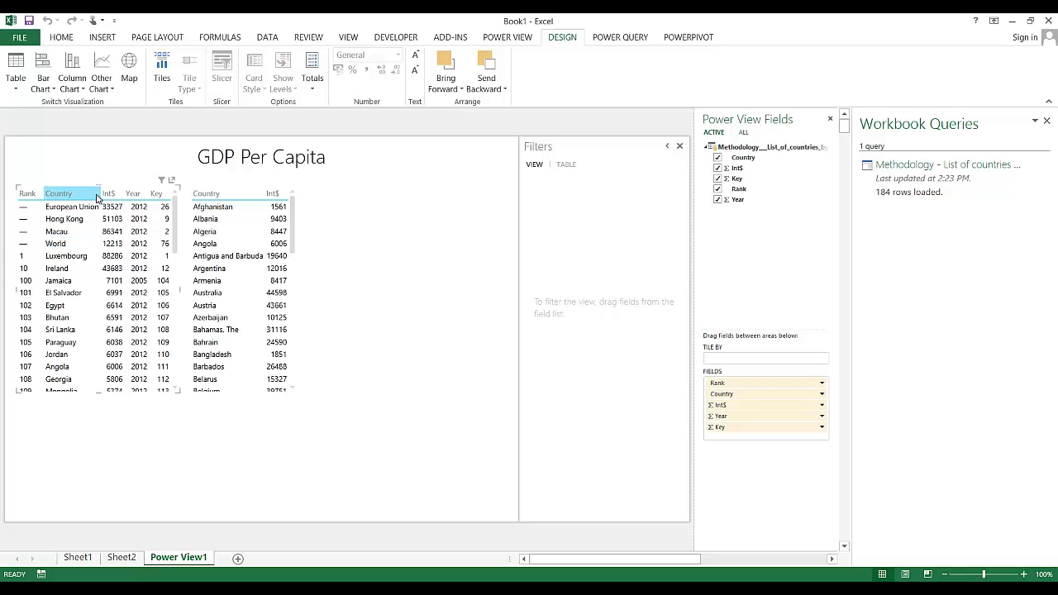
{"action": "left_click", "coordinate": [96, 196]}
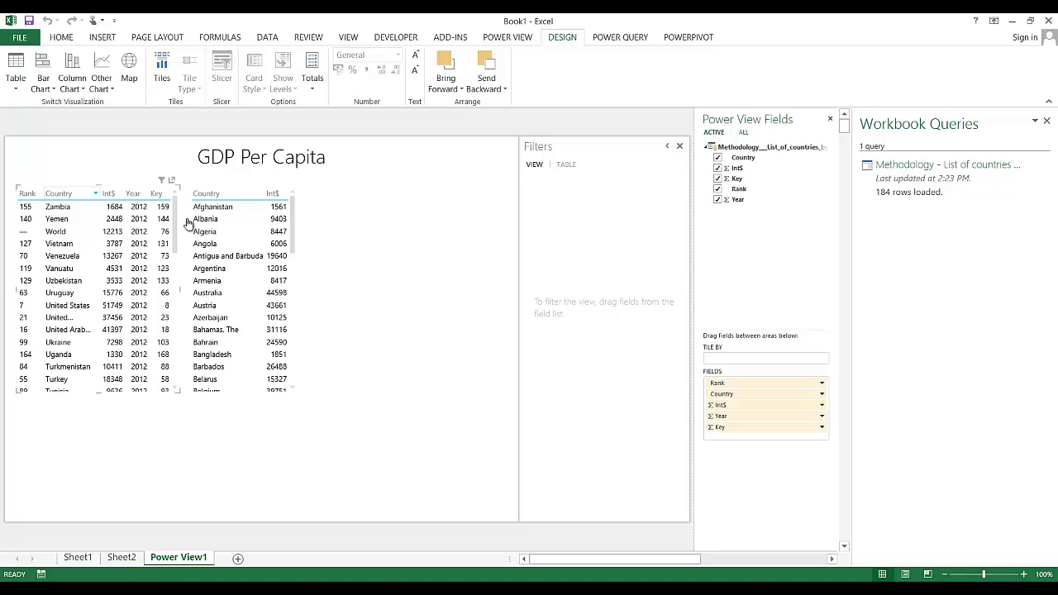
Add the Int$ and Country fields as filters for the whole Power View report
{"action": "left_click", "coordinate": [233, 207]}
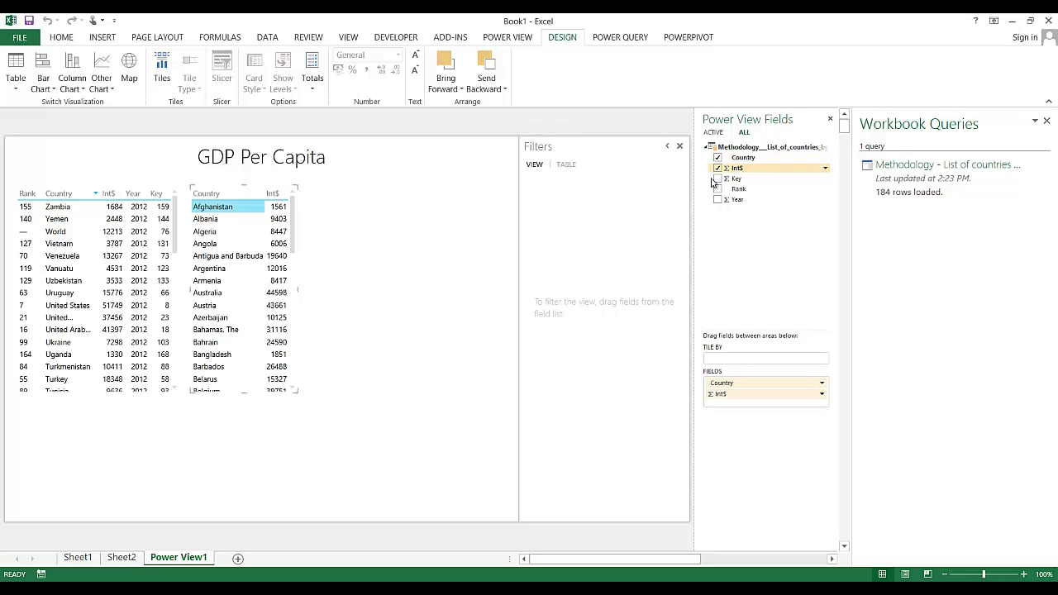
{"action": "left_click_drag", "start_coordinate": [732, 167], "coordinate": [599, 196]}
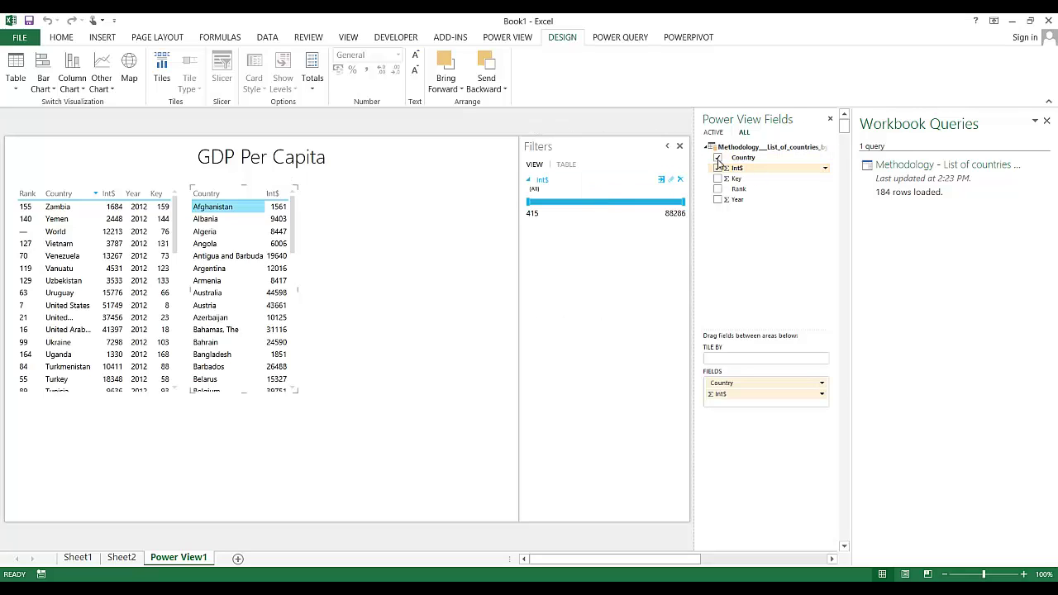
{"action": "left_click_drag", "start_coordinate": [759, 160], "coordinate": [590, 251]}
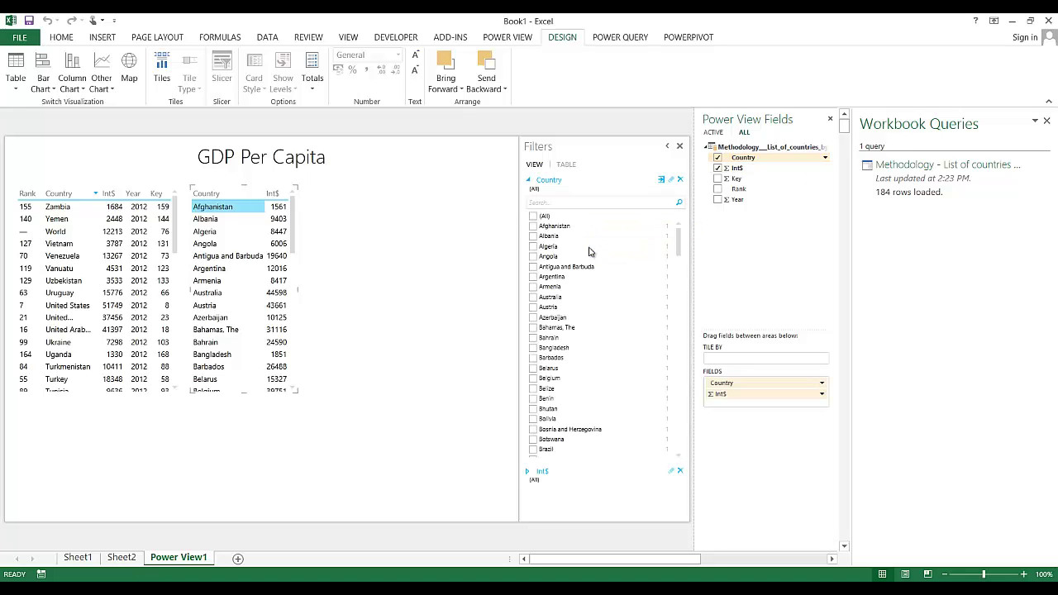
Try limiting the Country filter to Albania, Algeria and Angola, and reselect all countries
{"action": "left_click", "coordinate": [533, 217]}
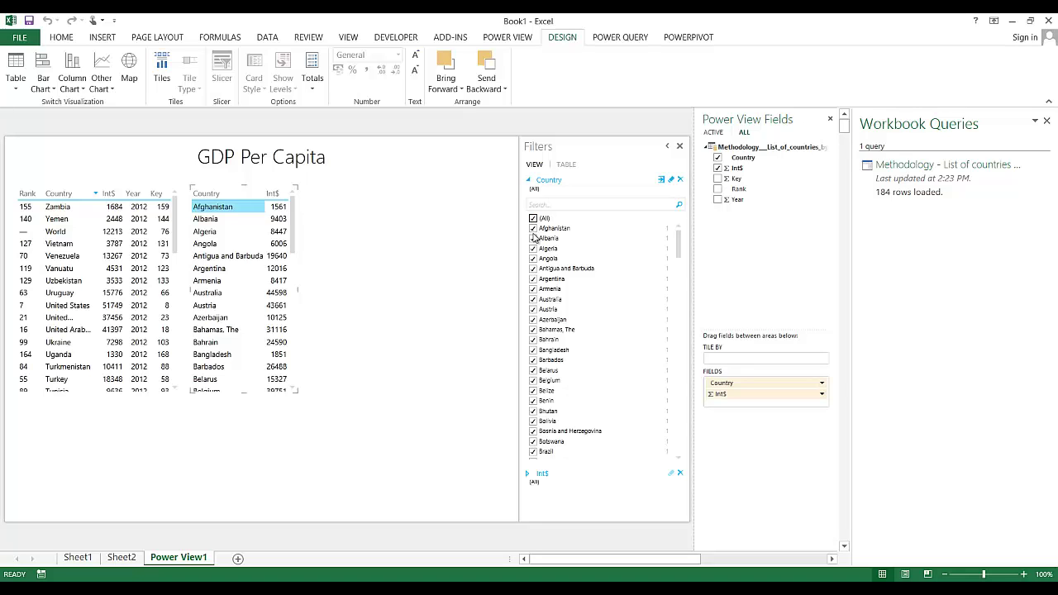
{"action": "left_click", "coordinate": [533, 238]}
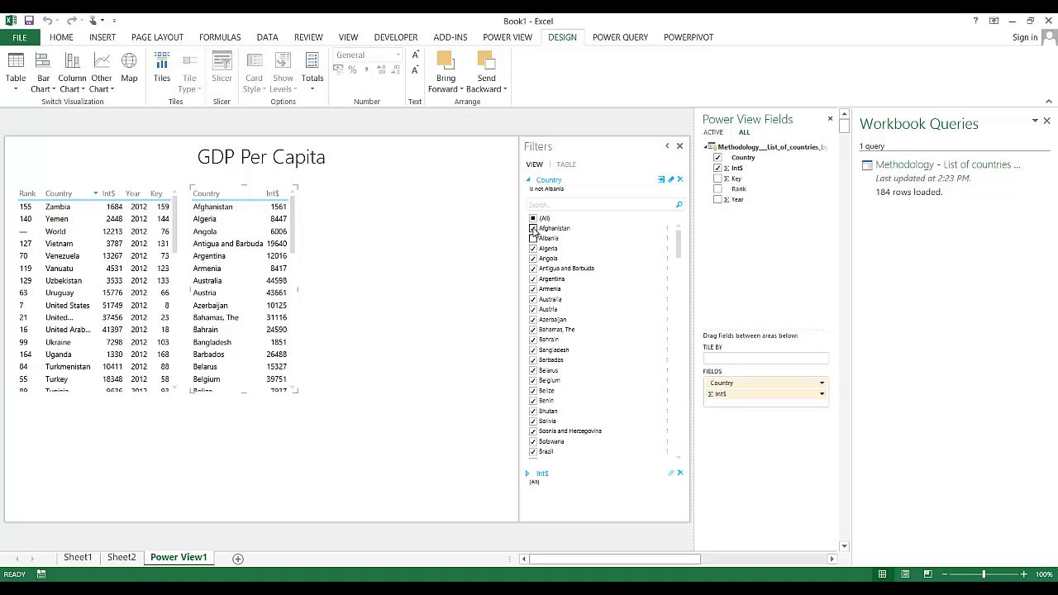
{"action": "left_click", "coordinate": [533, 217]}
{"action": "left_click", "coordinate": [533, 238]}
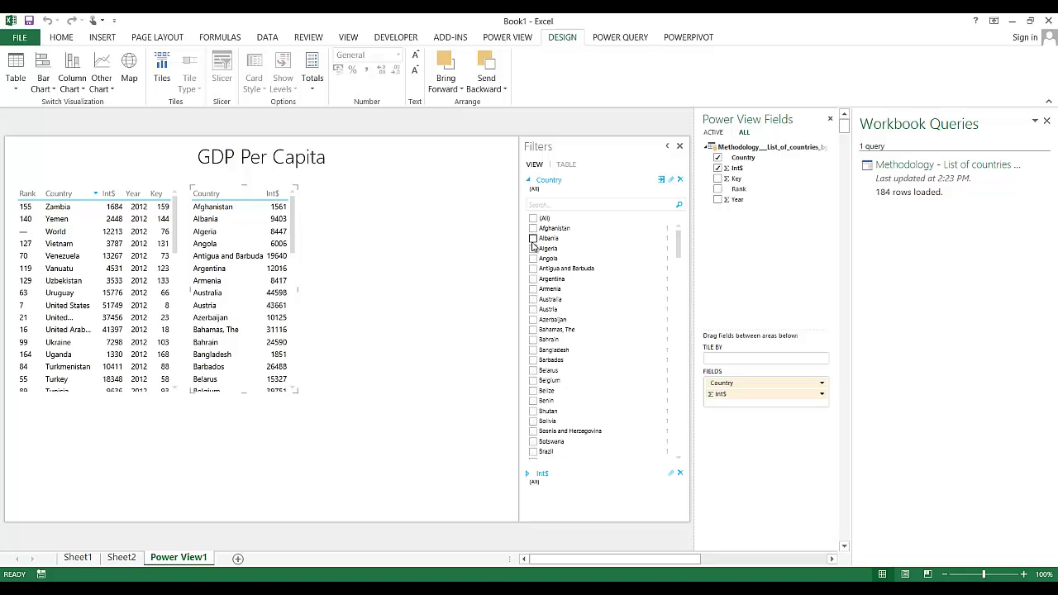
{"action": "left_click", "coordinate": [533, 248]}
{"action": "left_click", "coordinate": [534, 258]}
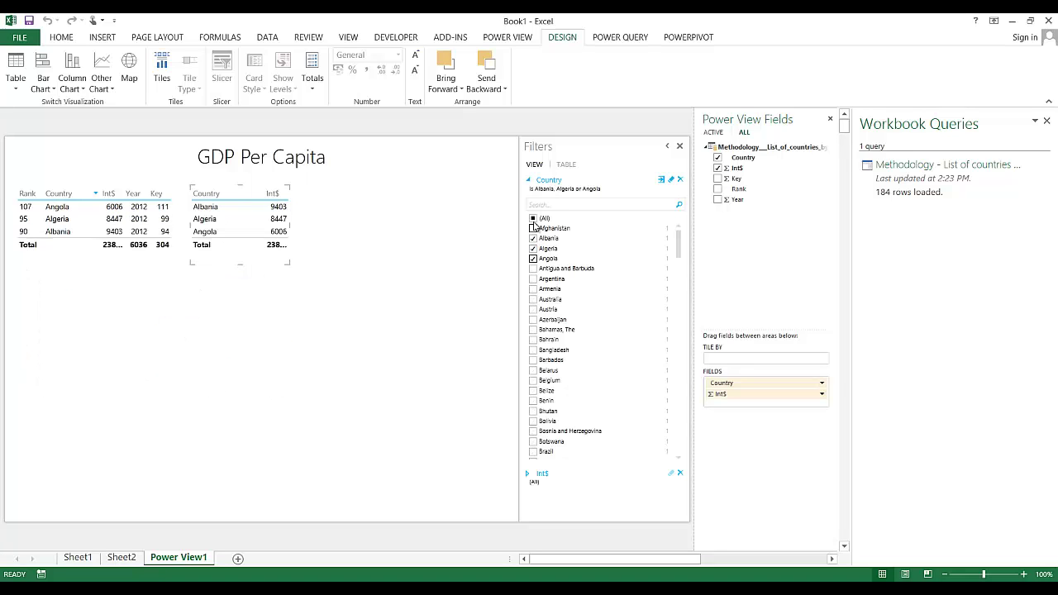
{"action": "left_click", "coordinate": [534, 219]}
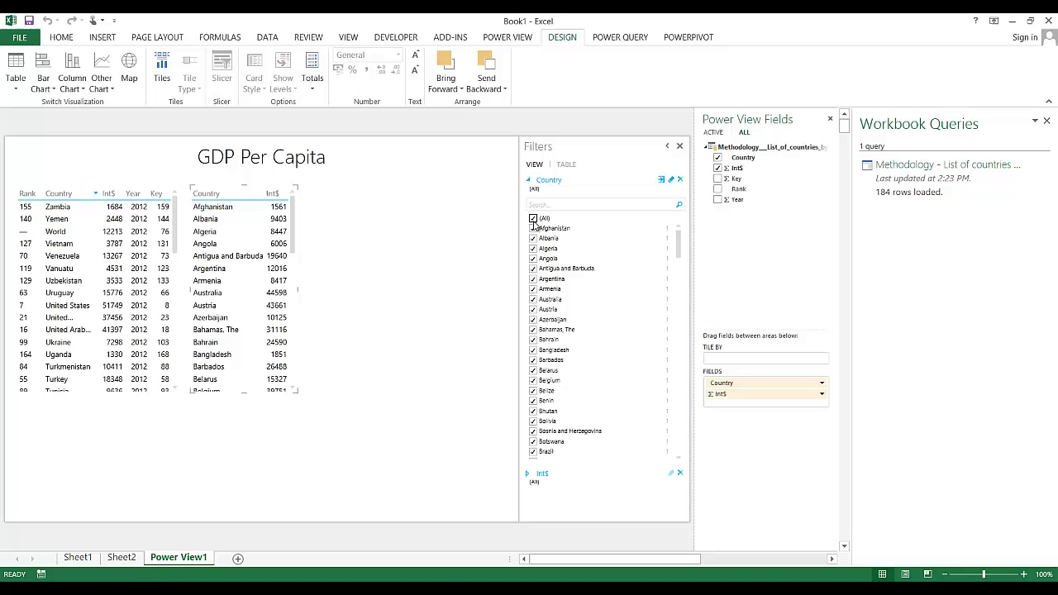
Try filtering the report to Int$ values of at least 72161, and restore the full Int$ range
{"action": "left_click", "coordinate": [527, 477]}
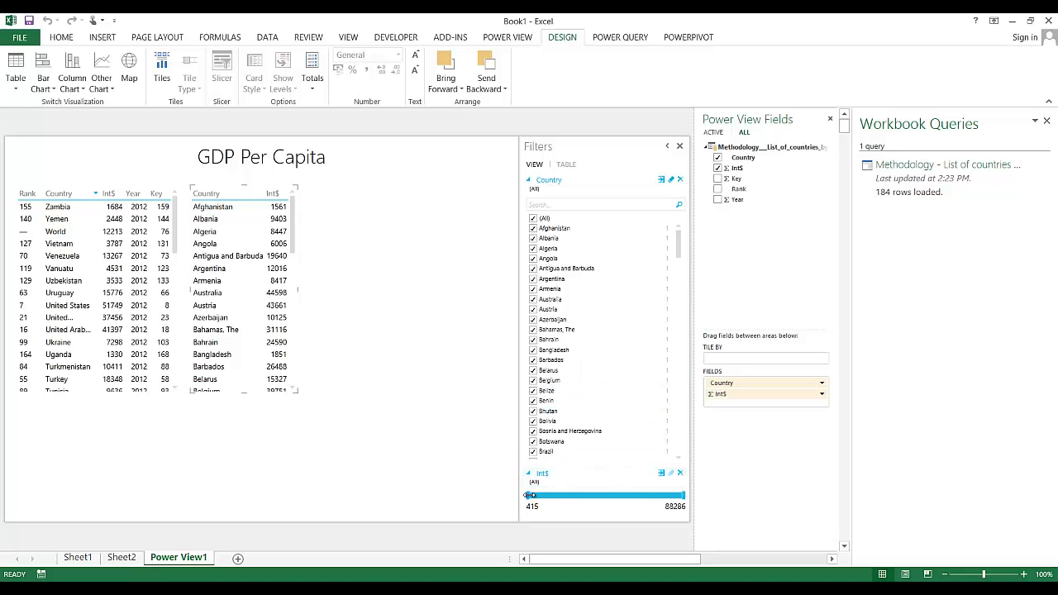
{"action": "left_click_drag", "start_coordinate": [529, 496], "coordinate": [655, 495]}
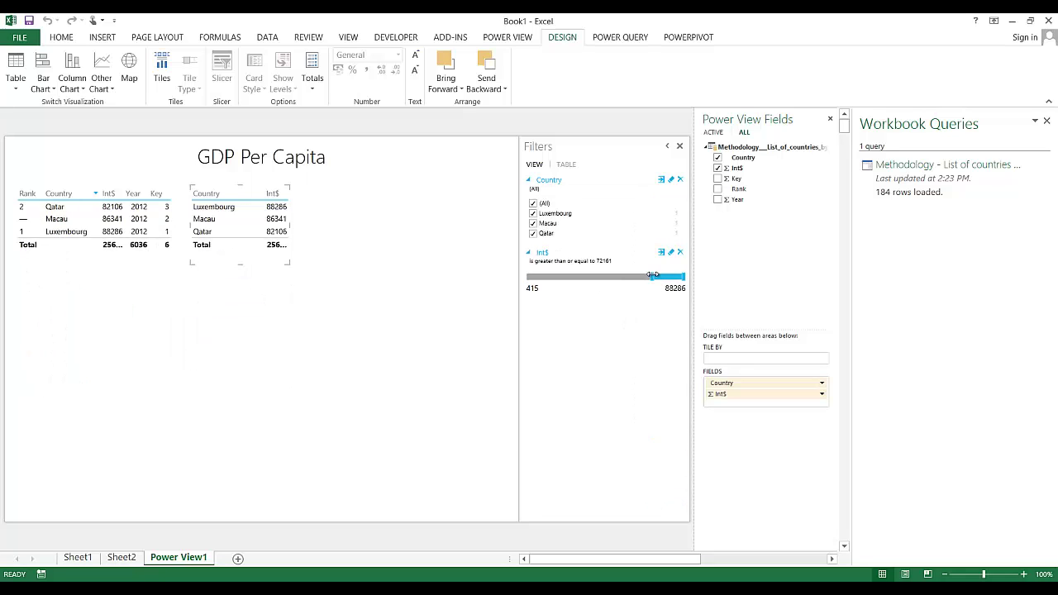
{"action": "left_click_drag", "start_coordinate": [633, 269], "coordinate": [529, 270]}
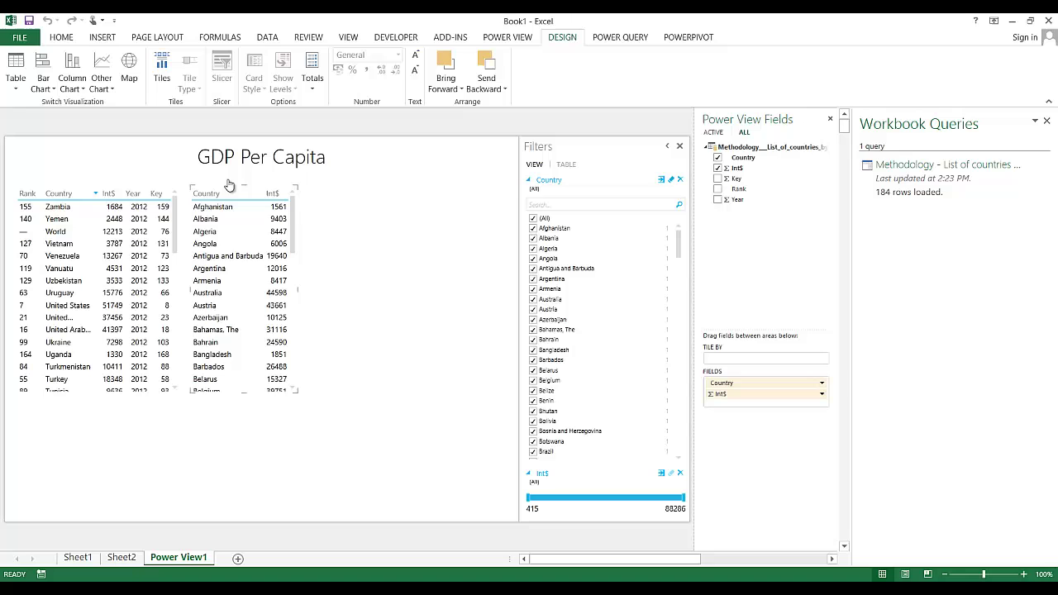
Convert the Country and Int$ table into a pie chart and enlarge it to fill the space beside the five-column table
{"action": "left_click", "coordinate": [116, 258]}
{"action": "left_click", "coordinate": [228, 260]}
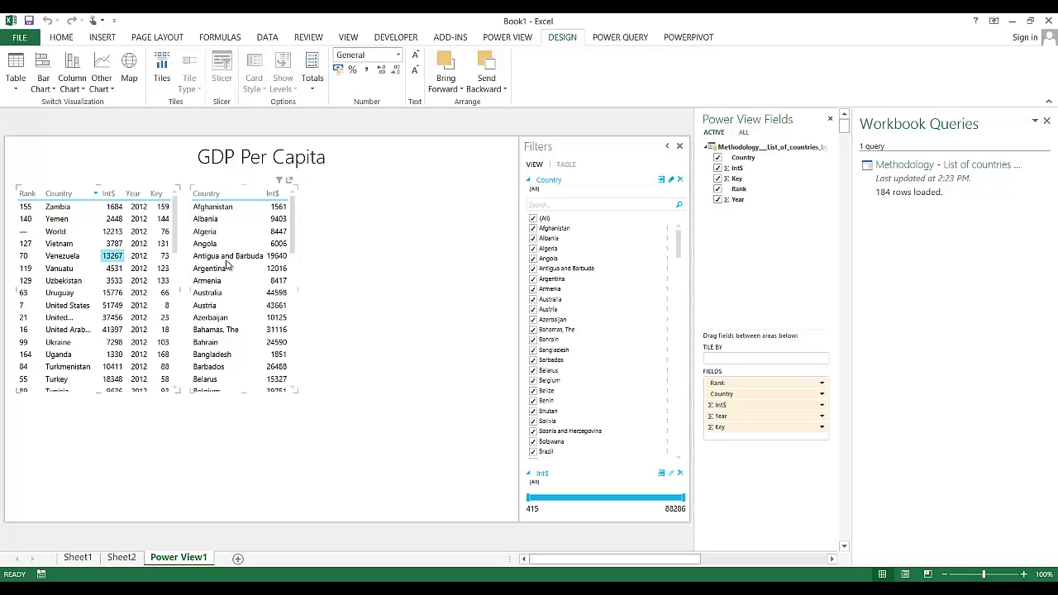
{"action": "left_click", "coordinate": [18, 89]}
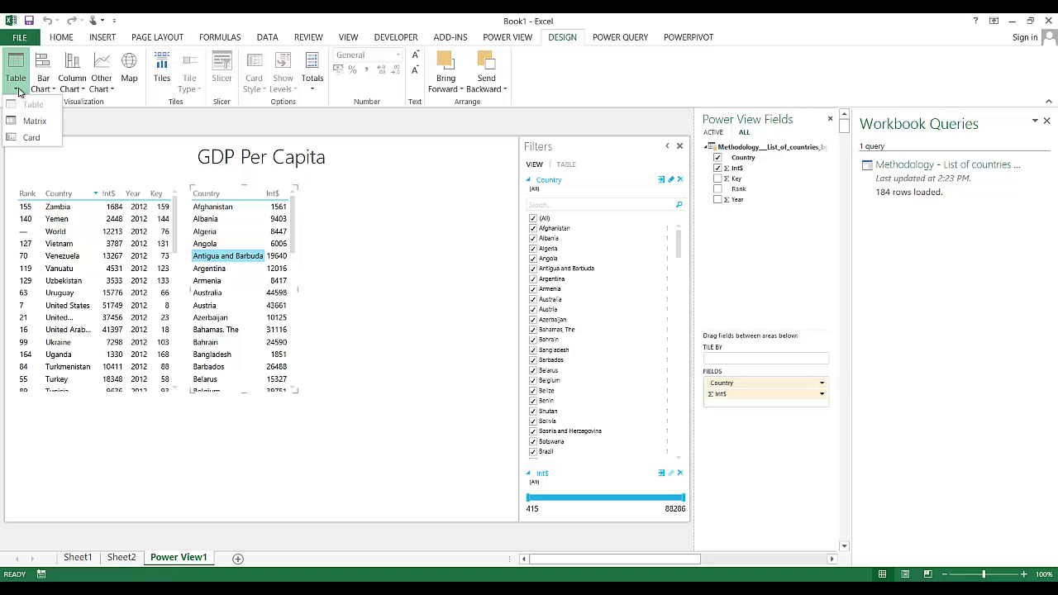
{"action": "left_click", "coordinate": [43, 89]}
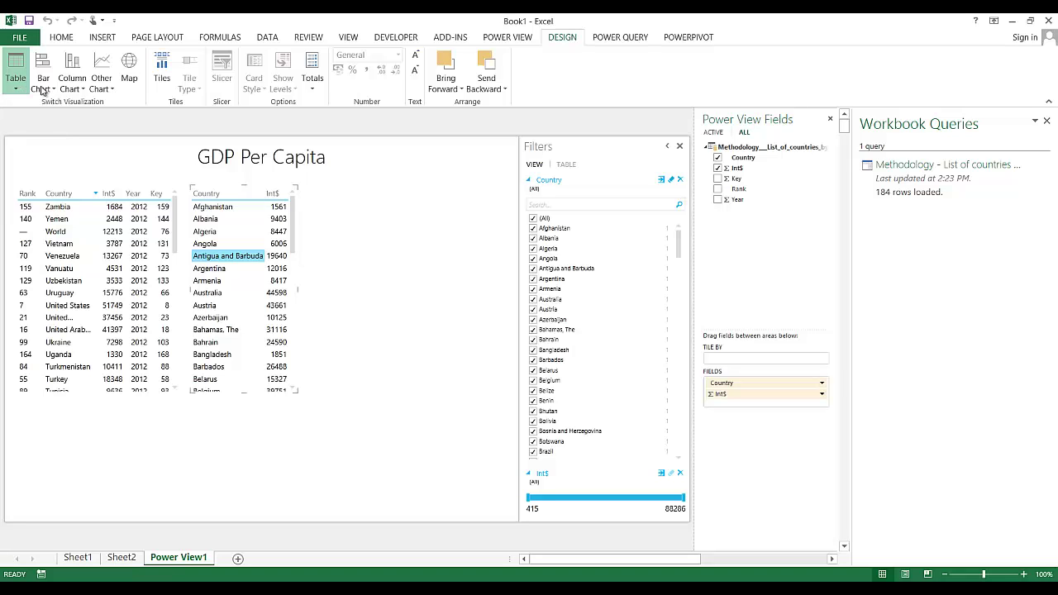
{"action": "left_click", "coordinate": [85, 90]}
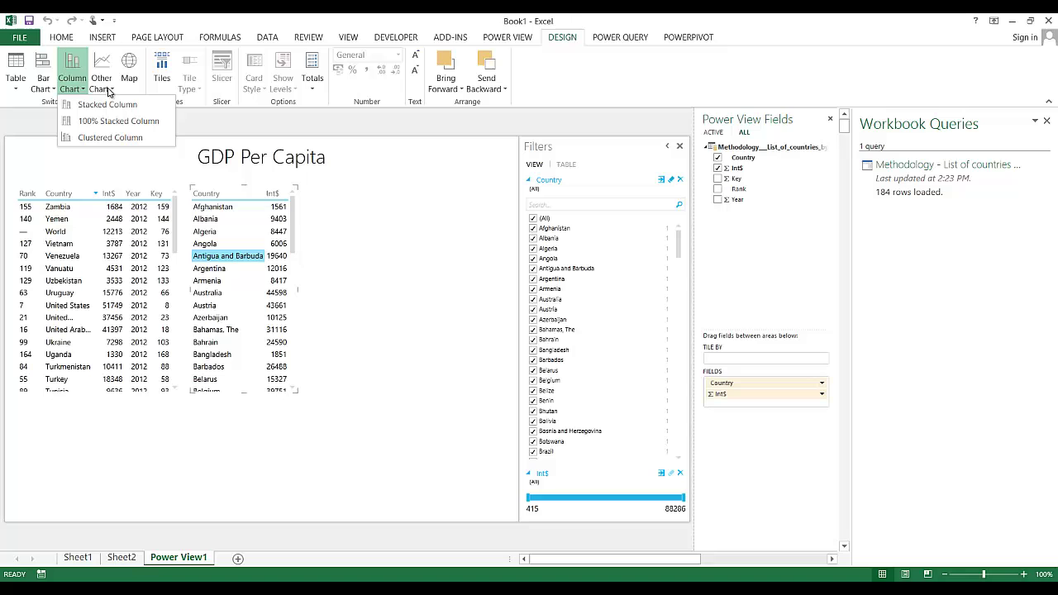
{"action": "left_click", "coordinate": [112, 89]}
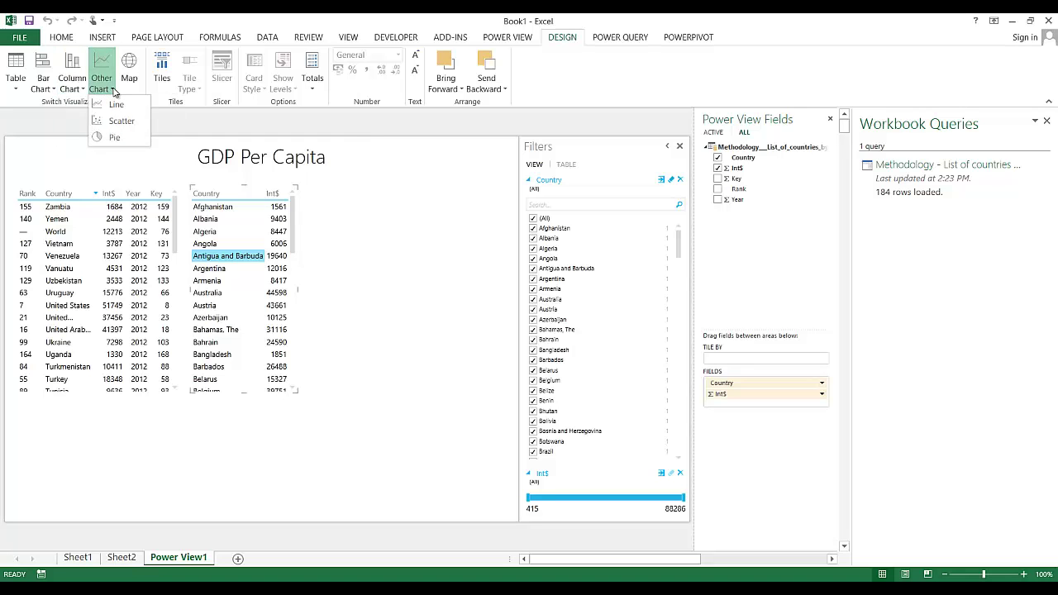
{"action": "key", "text": "Escape"}
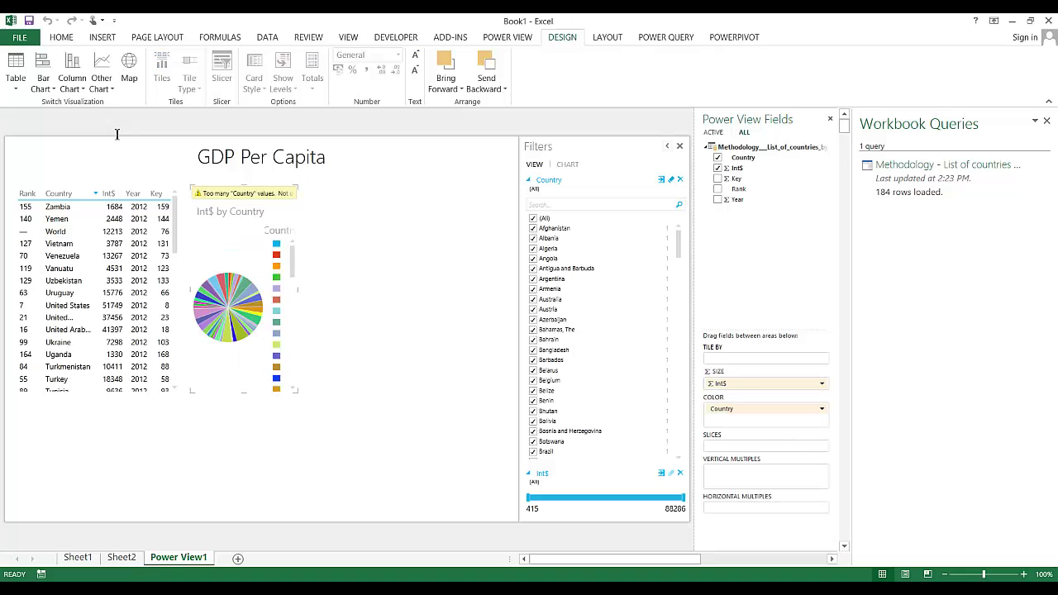
{"action": "left_click_drag", "start_coordinate": [294, 392], "coordinate": [508, 506]}
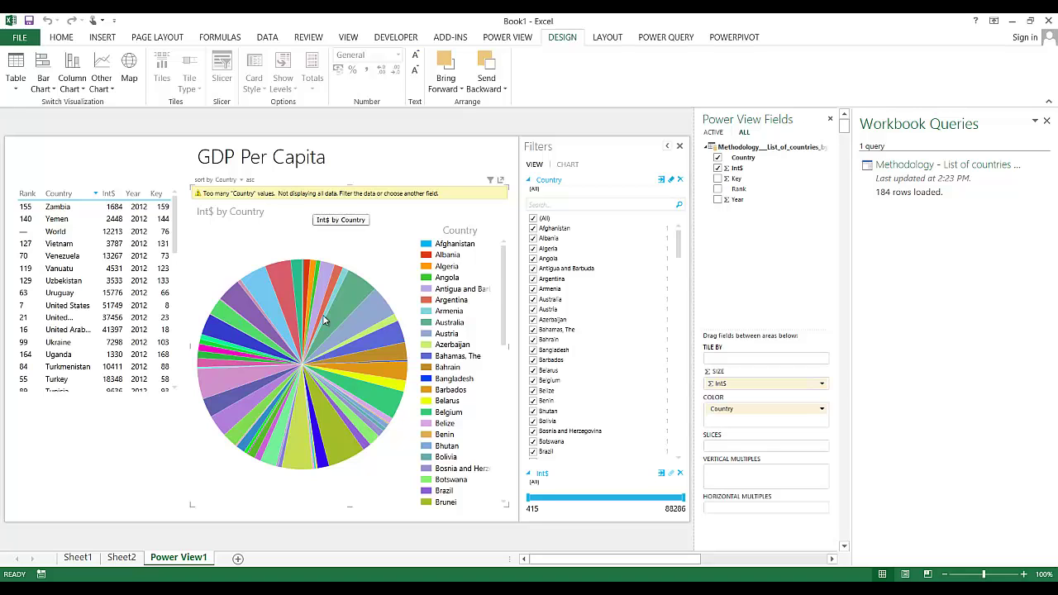
Filter the whole report to countries whose Int$ is greater than or equal to 38683
{"action": "mouse_move", "coordinate": [370, 320]}
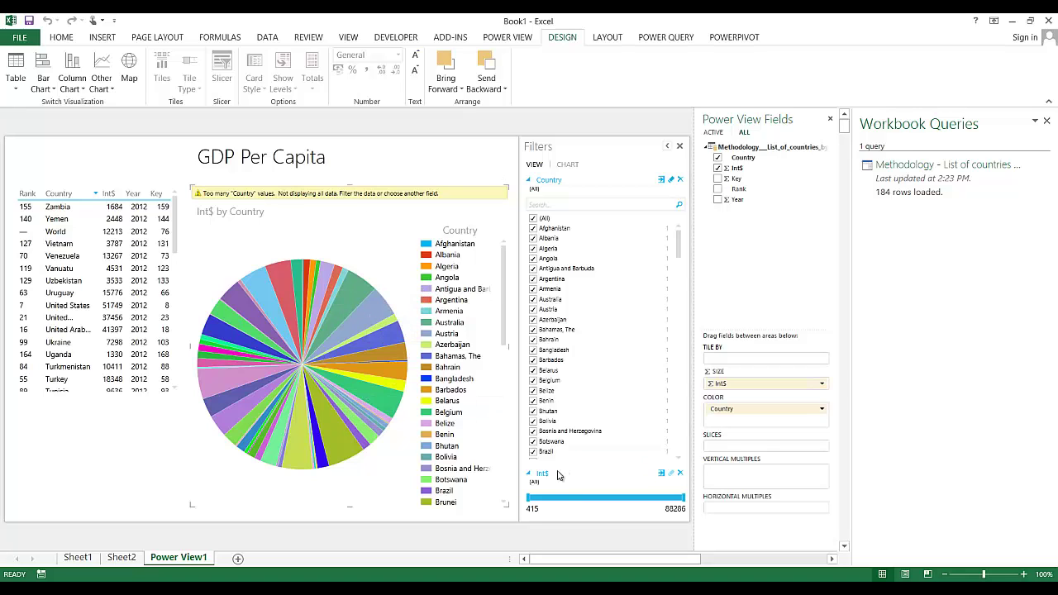
{"action": "left_click_drag", "start_coordinate": [525, 497], "coordinate": [637, 501]}
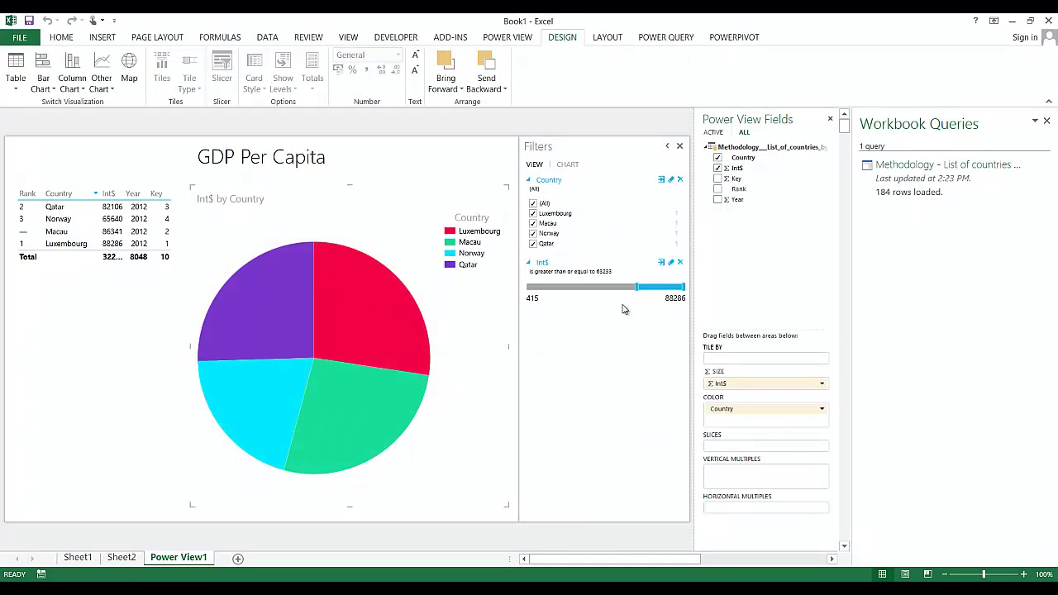
{"action": "left_click_drag", "start_coordinate": [637, 289], "coordinate": [595, 291]}
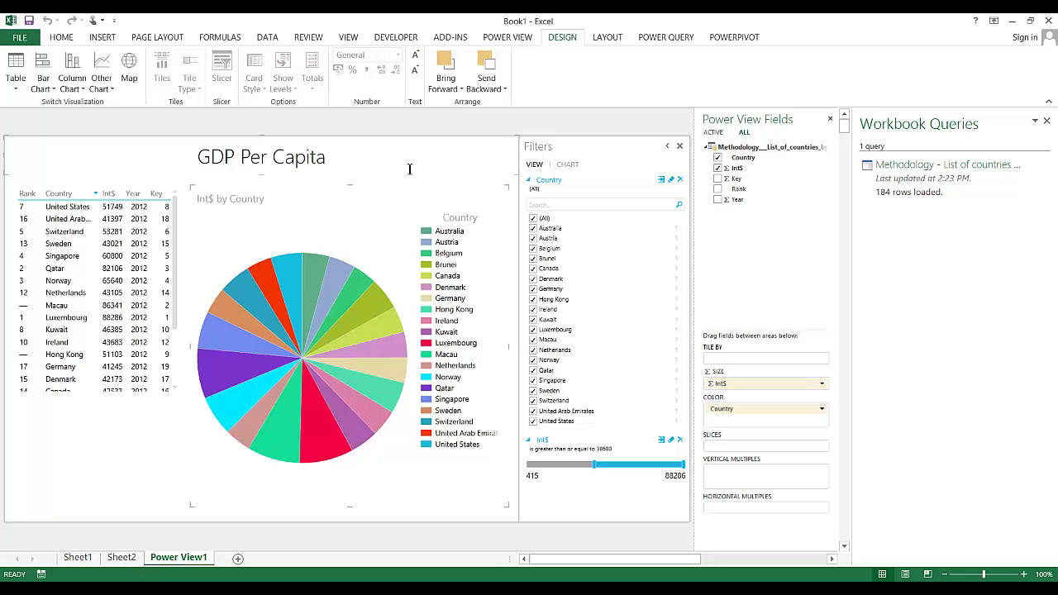
Launch Power Map from the table on Sheet2 and map the data by Country at the Country/Region level
{"action": "left_click", "coordinate": [129, 559]}
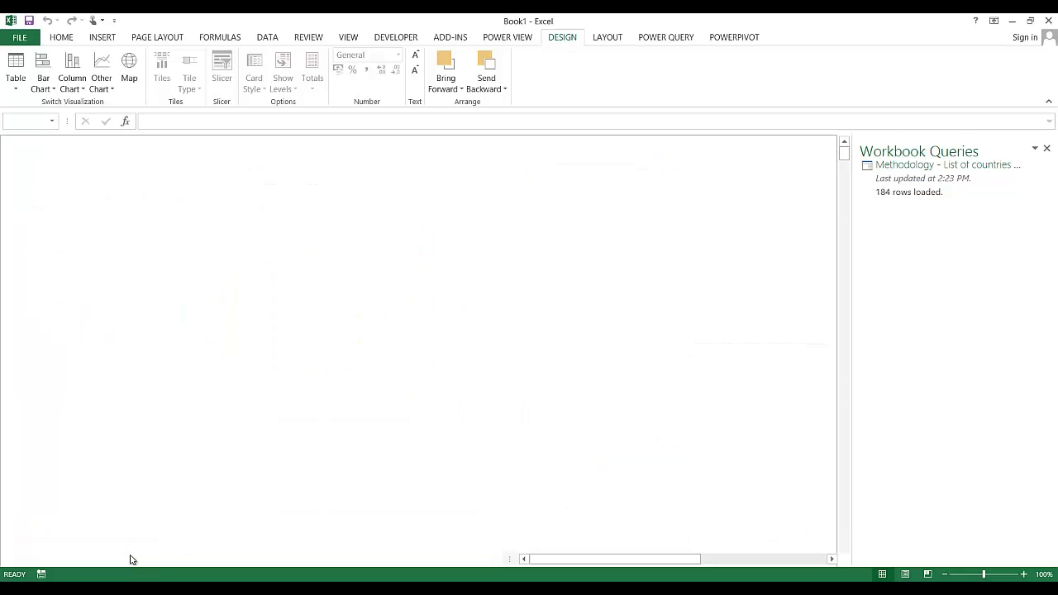
{"action": "left_click", "coordinate": [111, 39]}
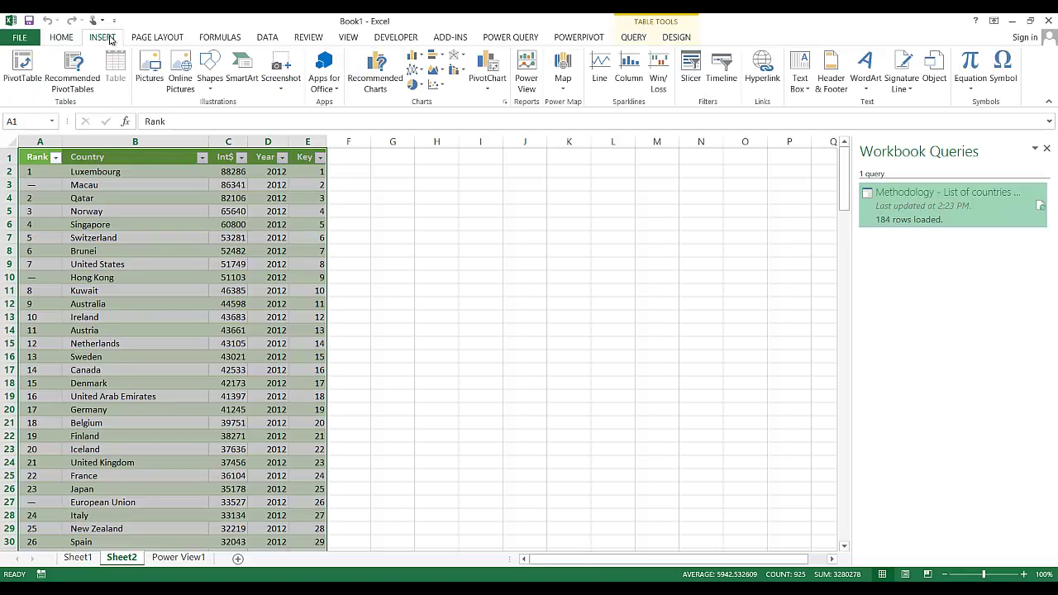
{"action": "left_click", "coordinate": [562, 66]}
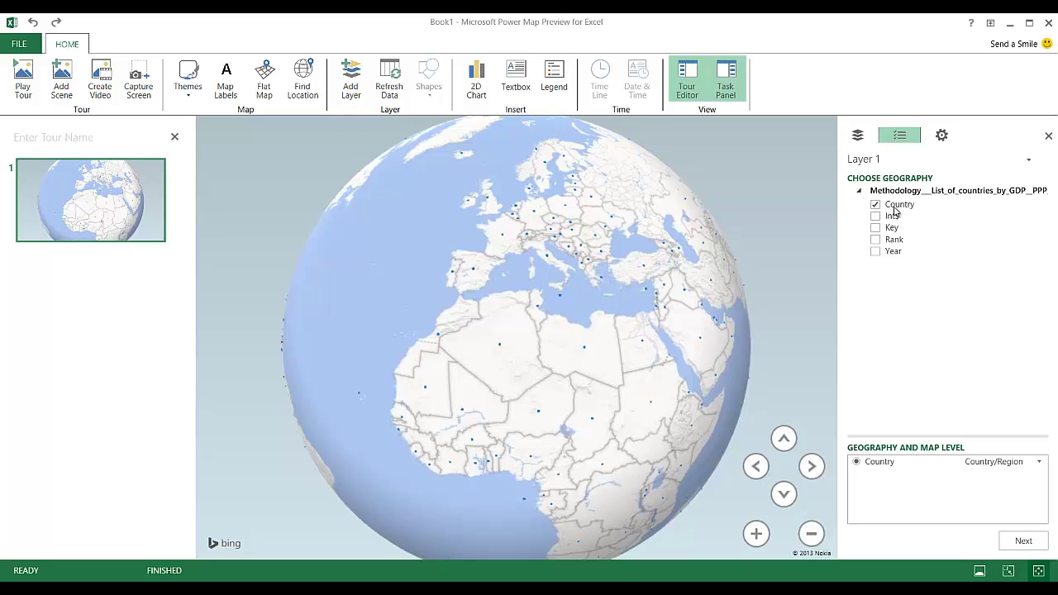
{"action": "left_click", "coordinate": [1039, 463]}
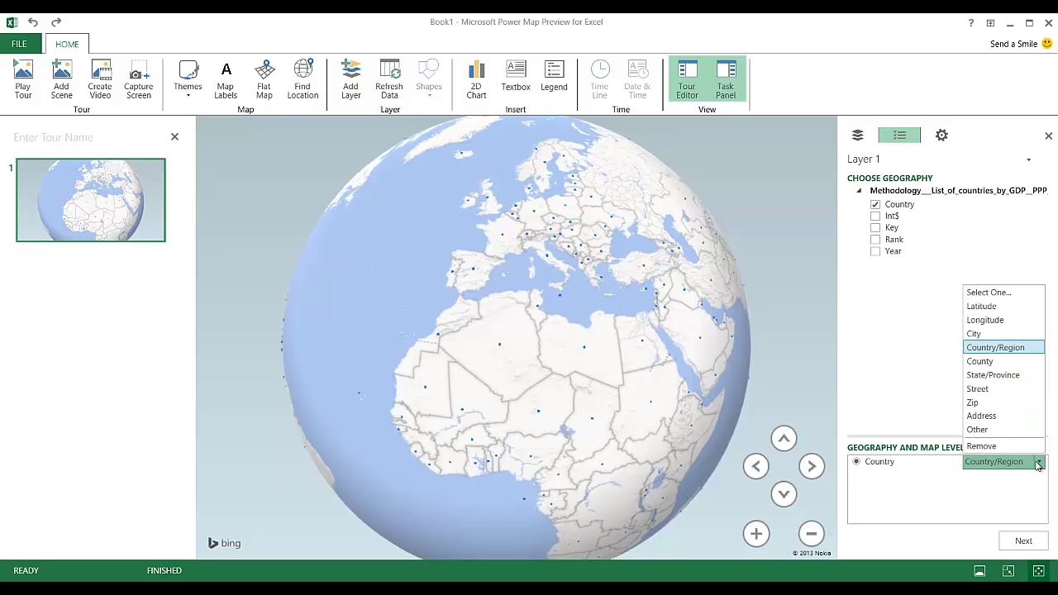
{"action": "left_click", "coordinate": [1039, 465]}
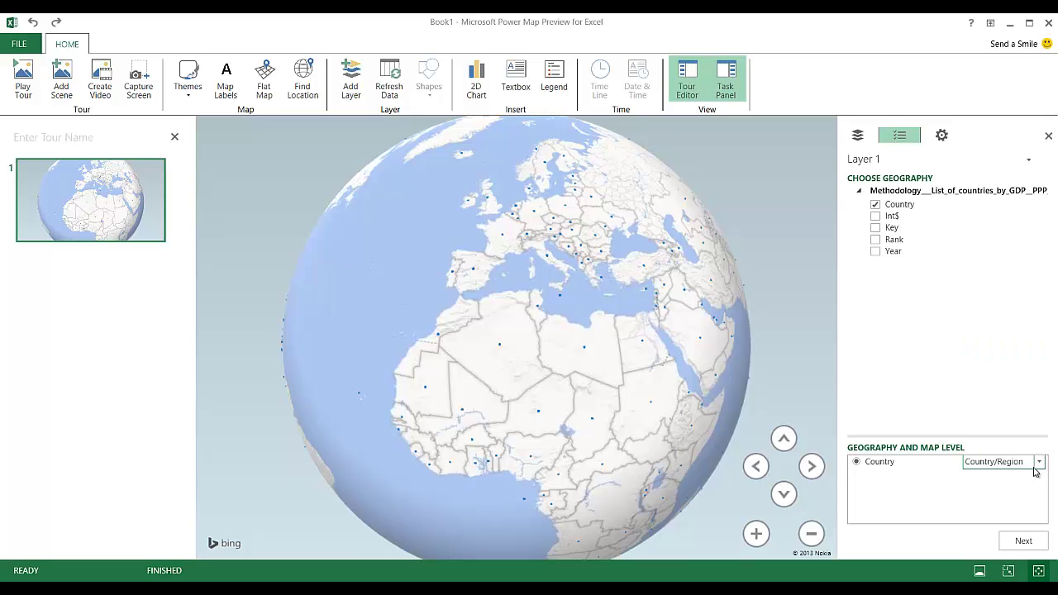
{"action": "left_click", "coordinate": [1022, 542]}
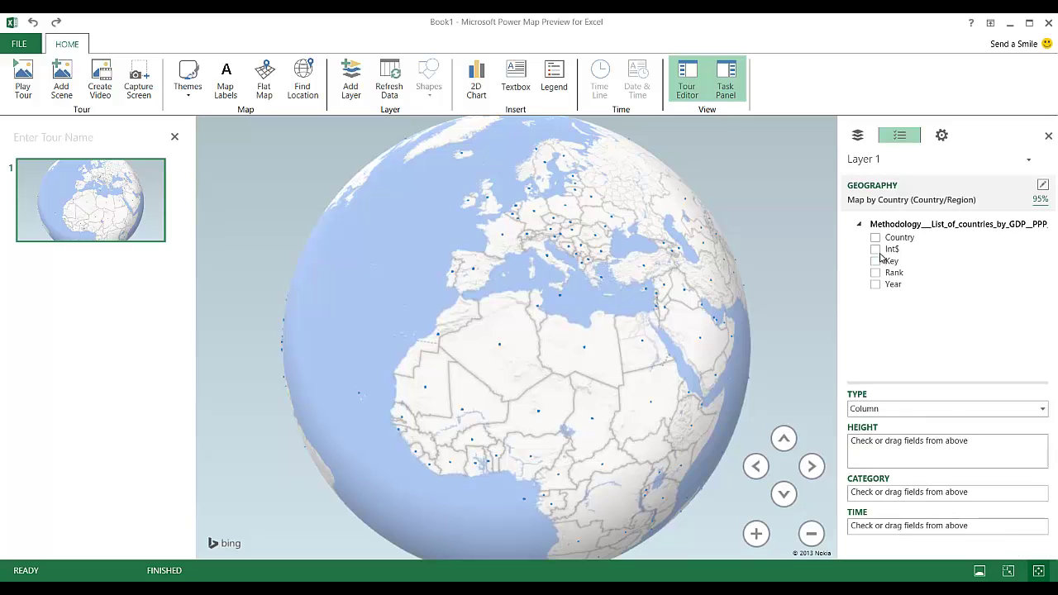
Plot Int$ as column heights on the globe, shift the legend towards the map's corner, and inspect Libya's column
{"action": "left_click", "coordinate": [876, 249]}
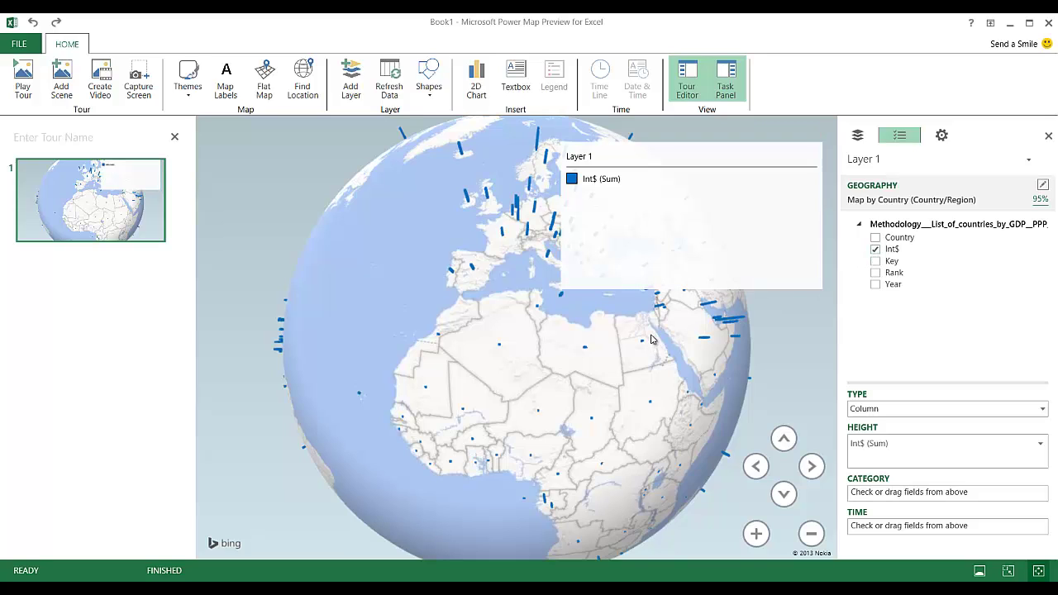
{"action": "mouse_move", "coordinate": [720, 196]}
{"action": "left_click_drag", "start_coordinate": [764, 133], "coordinate": [778, 127]}
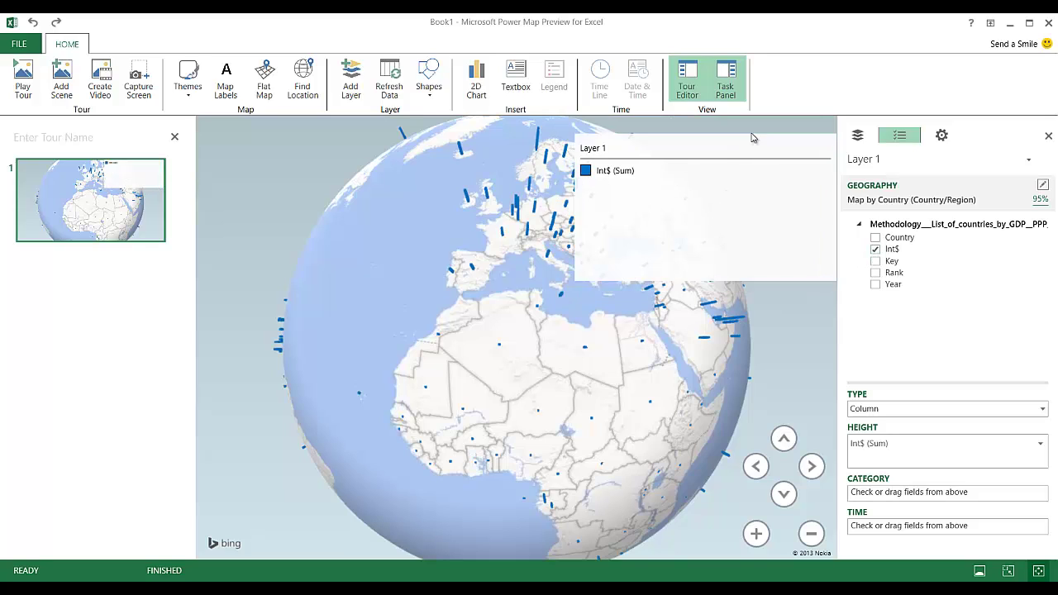
{"action": "left_click_drag", "start_coordinate": [391, 346], "coordinate": [271, 387]}
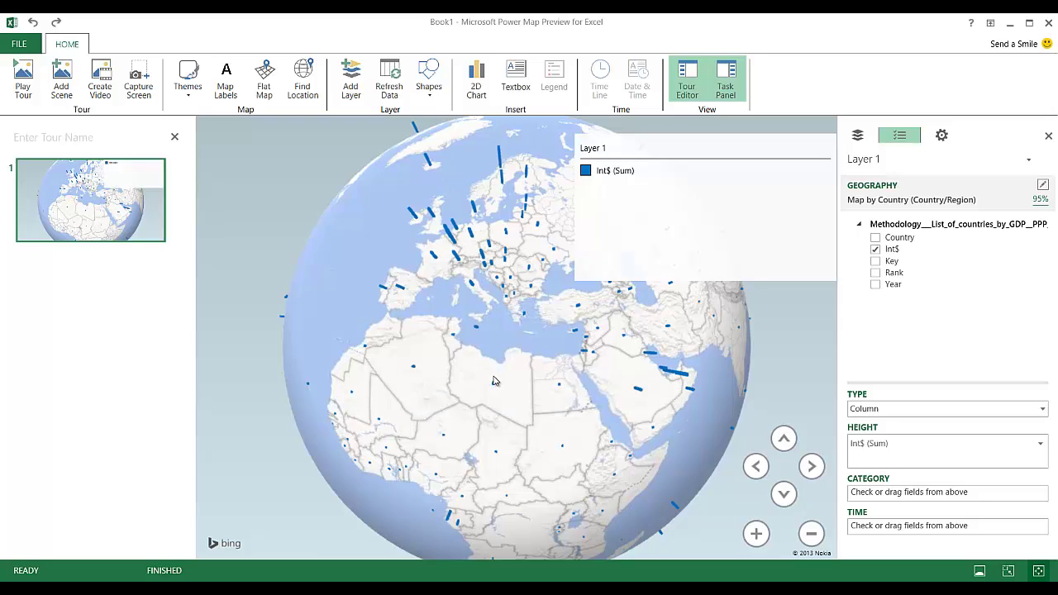
{"action": "mouse_move", "coordinate": [494, 388]}
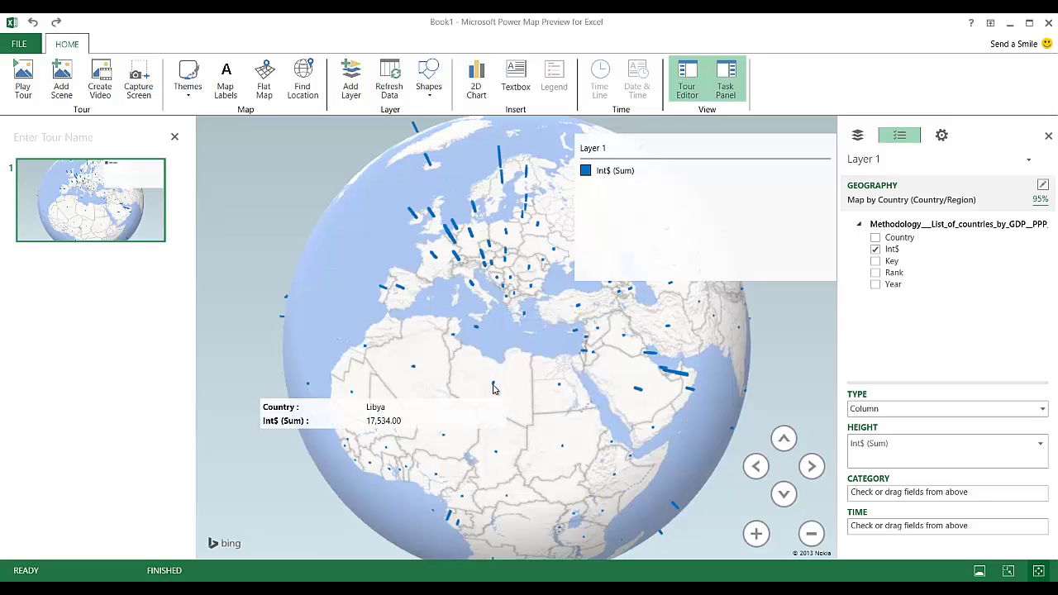
Try displaying the Int$ values of Layer 1 as Bubble and as HeatMap
{"action": "left_click", "coordinate": [951, 410]}
{"action": "left_click", "coordinate": [939, 437]}
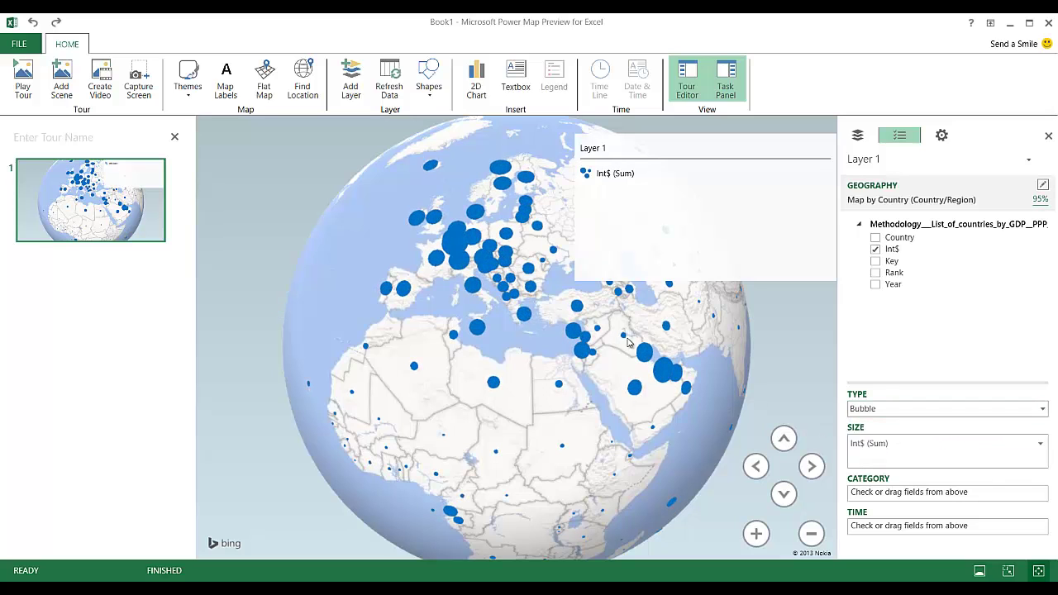
{"action": "mouse_move", "coordinate": [584, 348]}
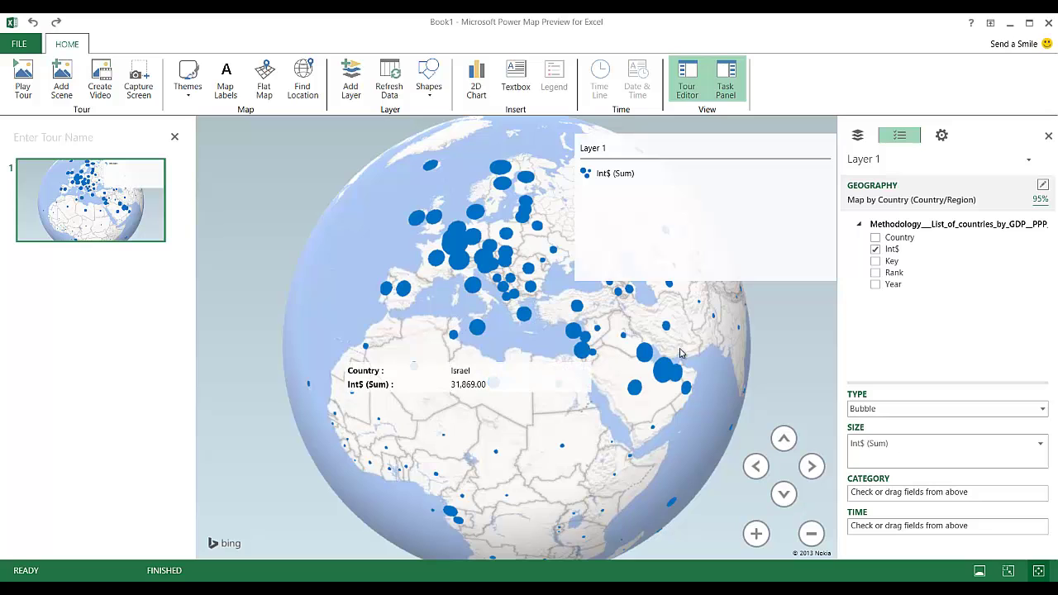
{"action": "left_click", "coordinate": [893, 409]}
{"action": "left_click", "coordinate": [897, 436]}
{"action": "left_click", "coordinate": [893, 408]}
{"action": "left_click", "coordinate": [894, 451]}
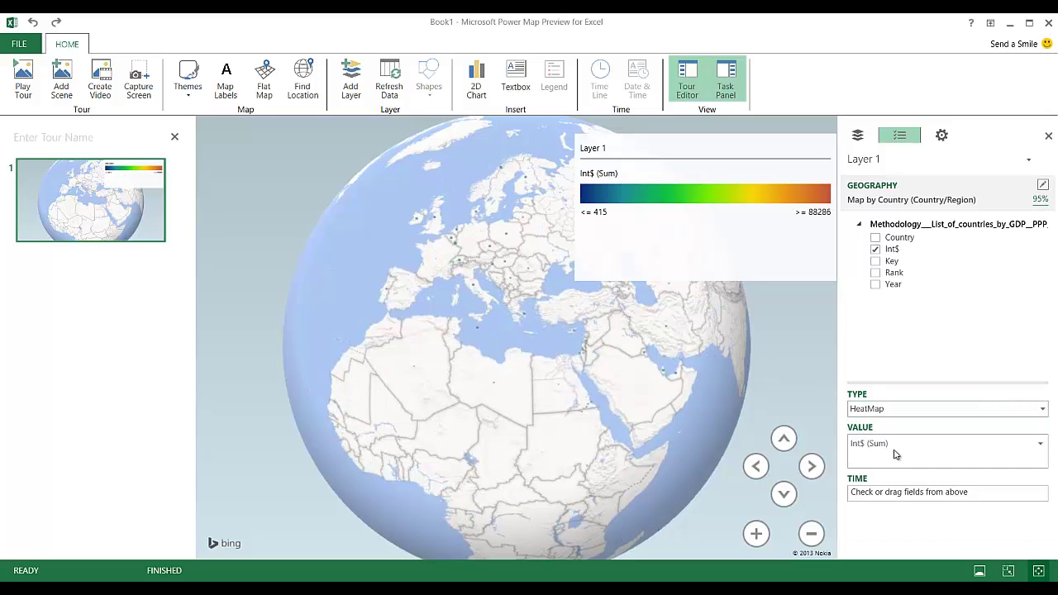
{"action": "scroll", "coordinate": [486, 287], "scroll_direction": "up", "scroll_amount": 5}
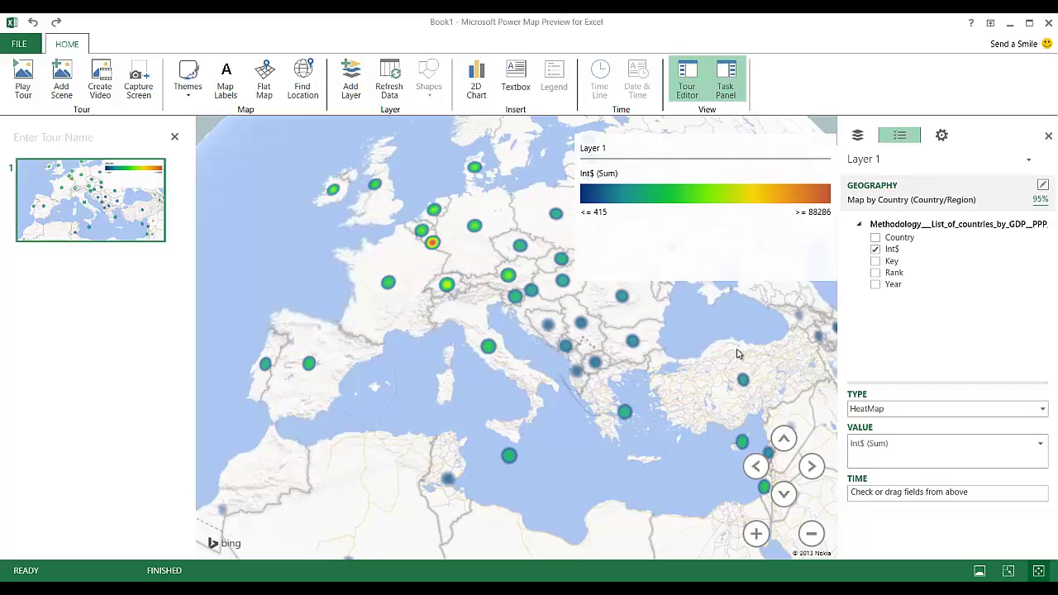
Set the visualization type of Layer 1 to Region so countries are shaded by Int$
{"action": "left_click", "coordinate": [893, 408]}
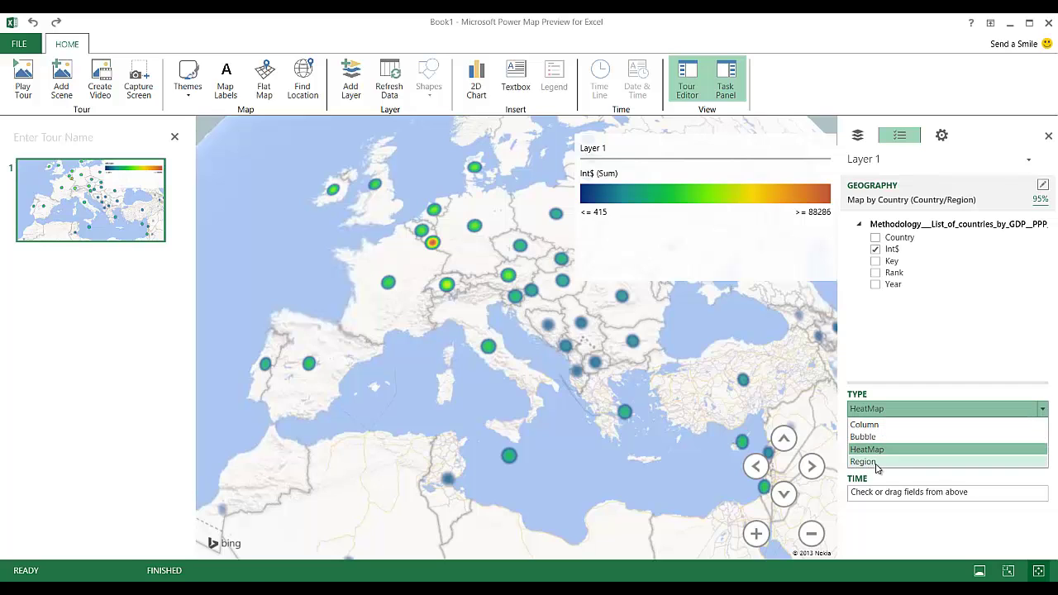
{"action": "left_click", "coordinate": [864, 461]}
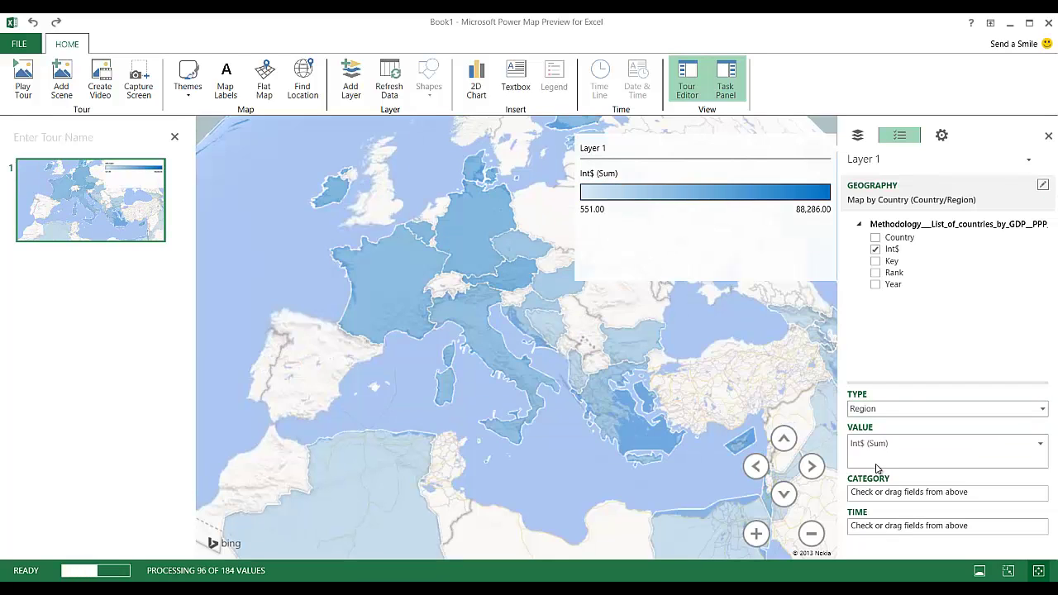
{"action": "left_click", "coordinate": [811, 534]}
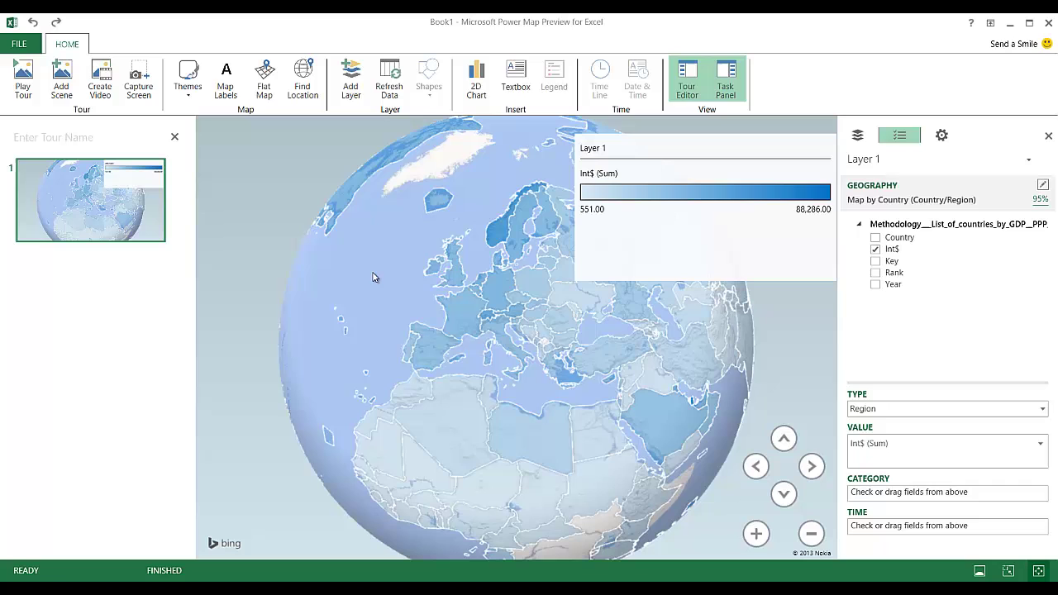
Turn on map labels and switch the globe to a flat map showing the Americas, Europe and Africa
{"action": "left_click", "coordinate": [230, 79]}
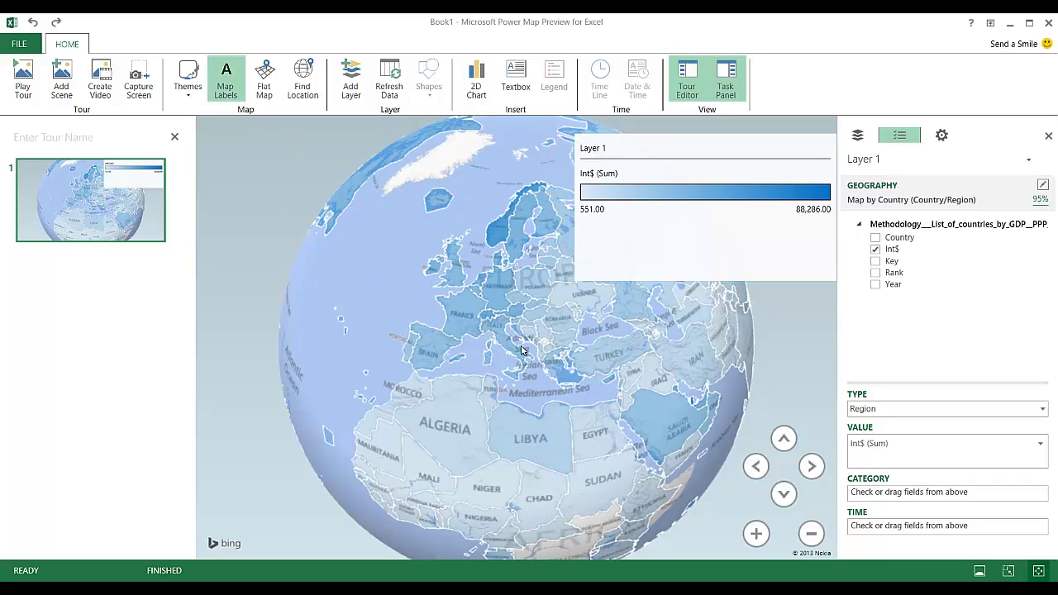
{"action": "left_click_drag", "start_coordinate": [522, 350], "coordinate": [402, 305]}
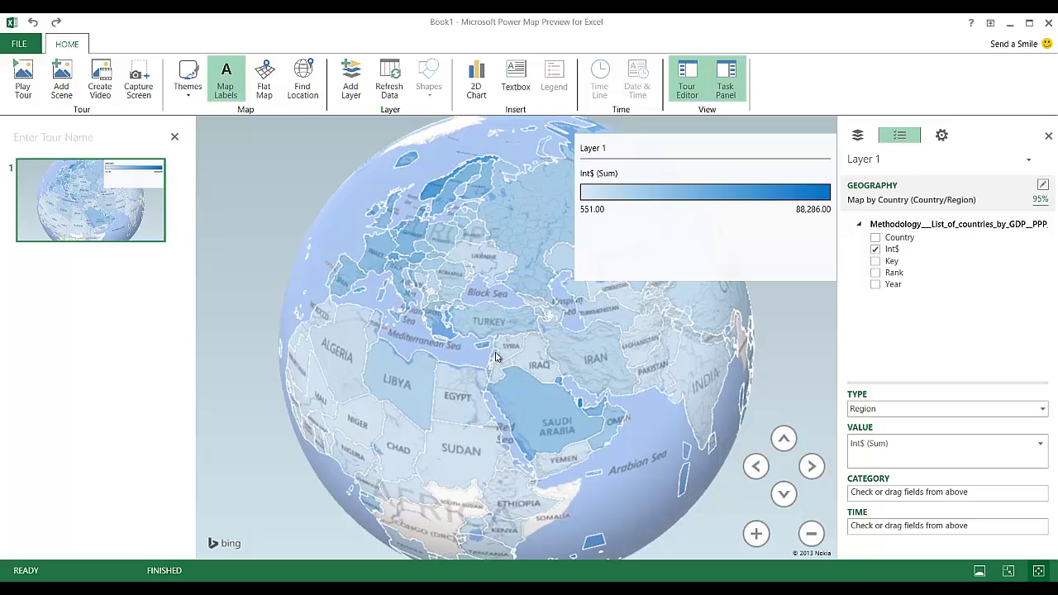
{"action": "mouse_move", "coordinate": [464, 393]}
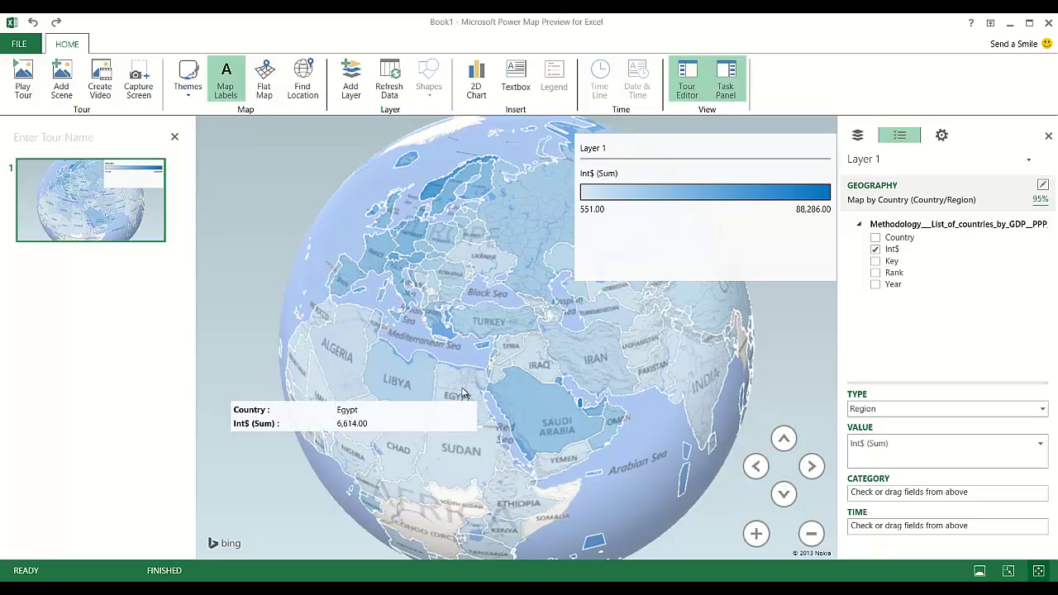
{"action": "left_click", "coordinate": [263, 78]}
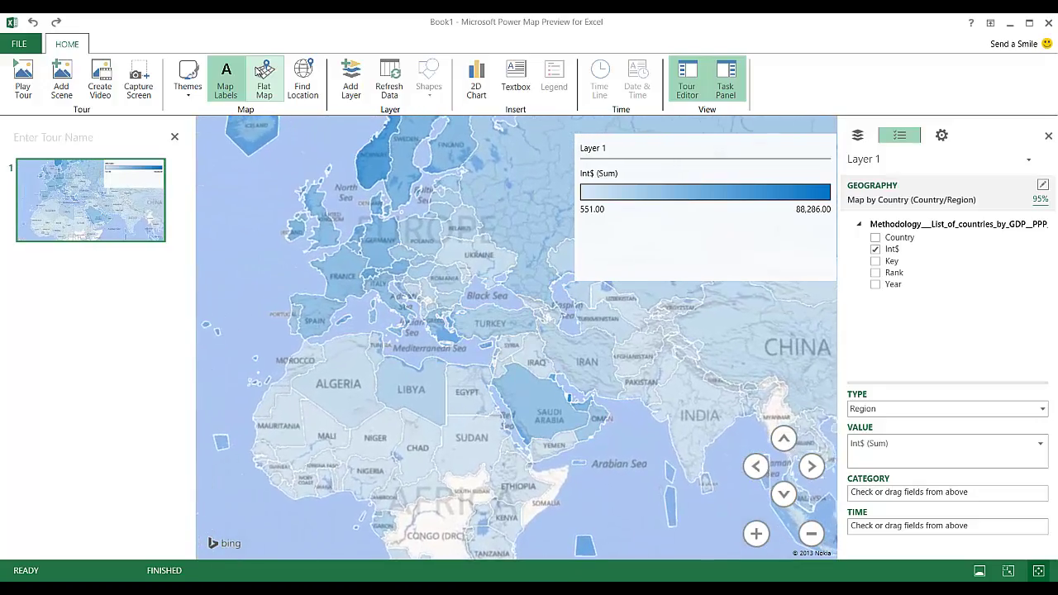
{"action": "left_click", "coordinate": [811, 534]}
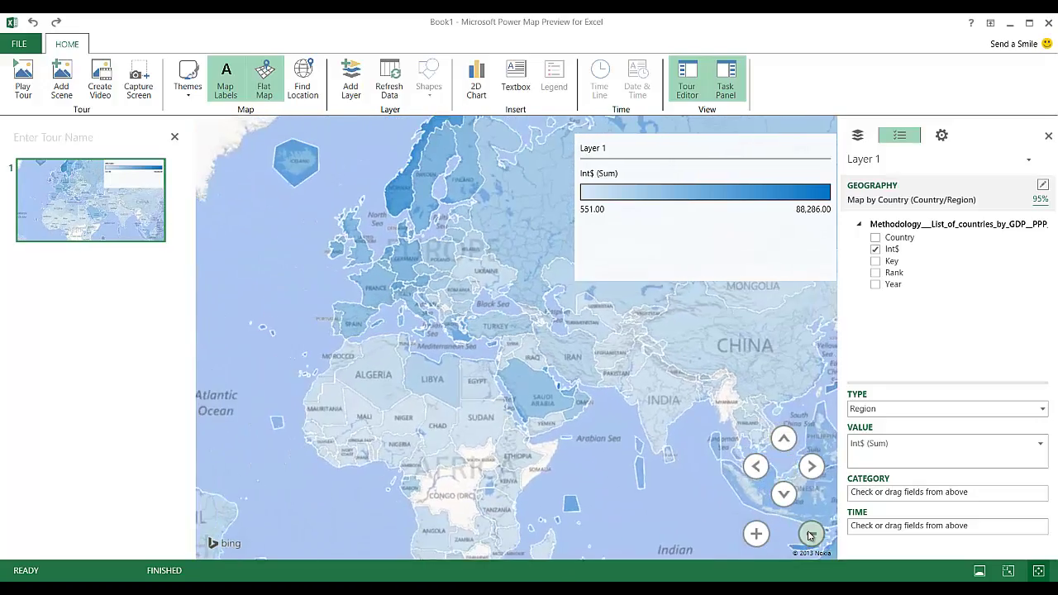
{"action": "left_click", "coordinate": [811, 535]}
{"action": "left_click_drag", "start_coordinate": [350, 431], "coordinate": [519, 454]}
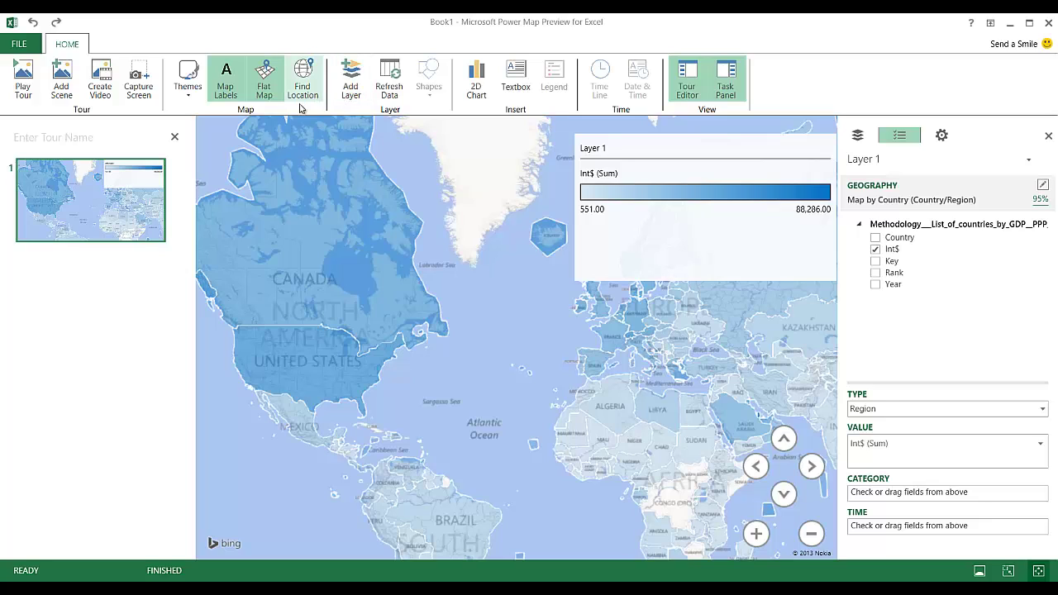
Try the dark satellite theme on the map, and restore the original light blue theme
{"action": "left_click", "coordinate": [188, 98]}
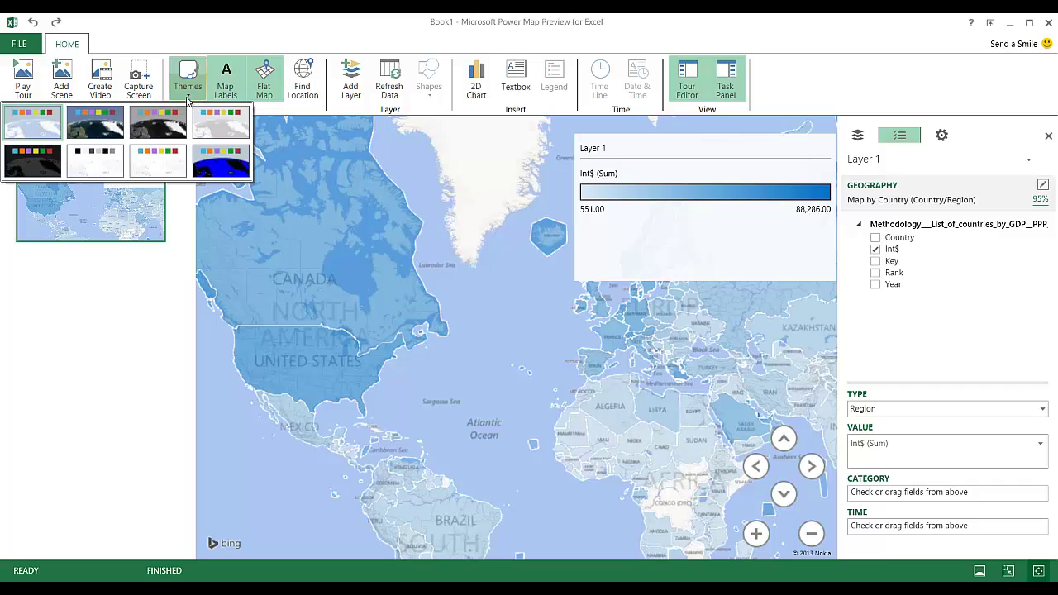
{"action": "left_click", "coordinate": [95, 121]}
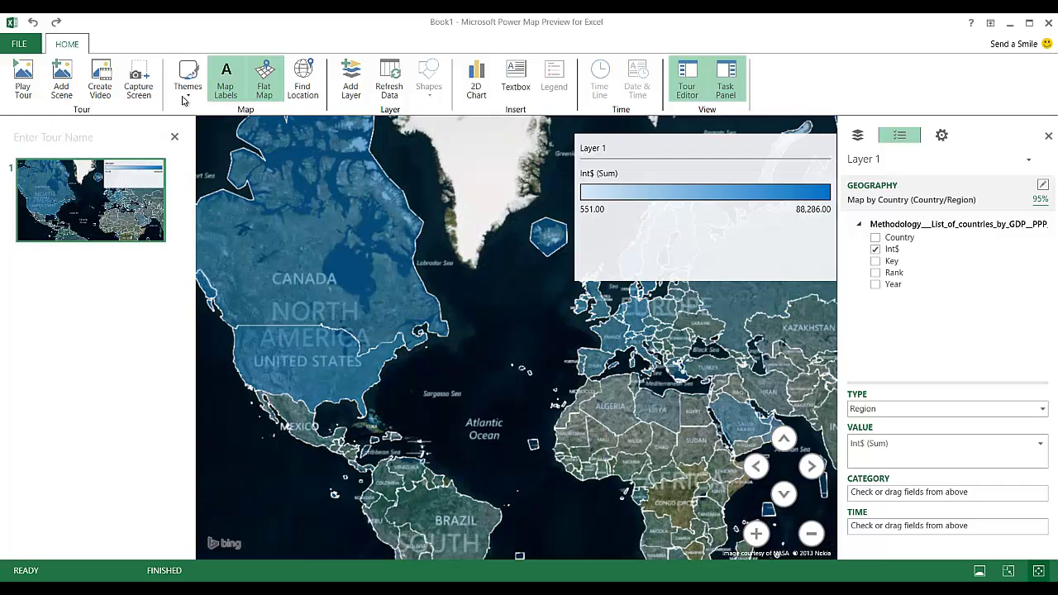
{"action": "left_click", "coordinate": [183, 98]}
{"action": "left_click", "coordinate": [45, 128]}
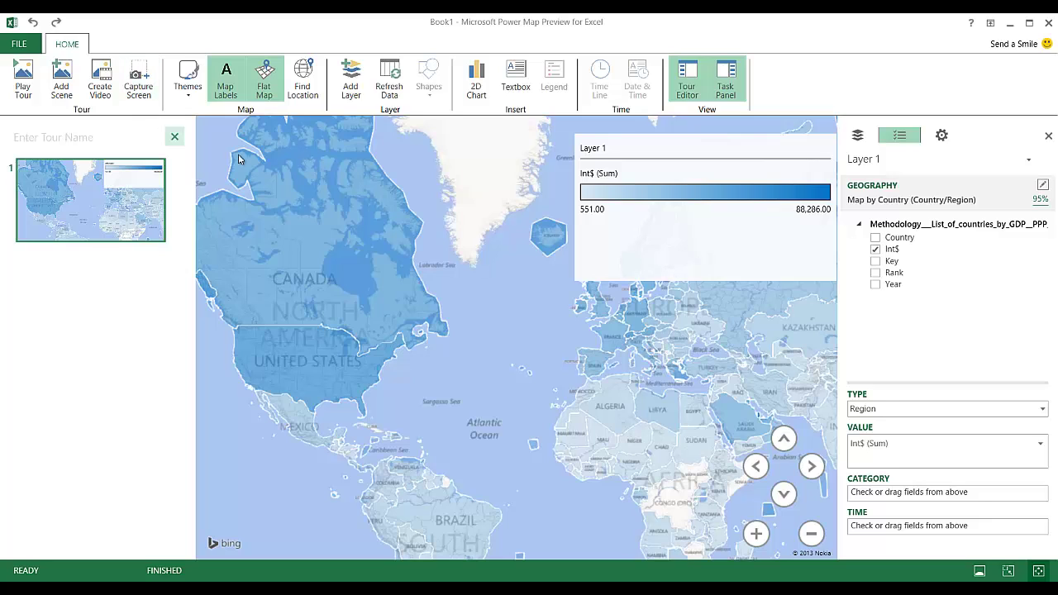
{"action": "mouse_move", "coordinate": [315, 167]}
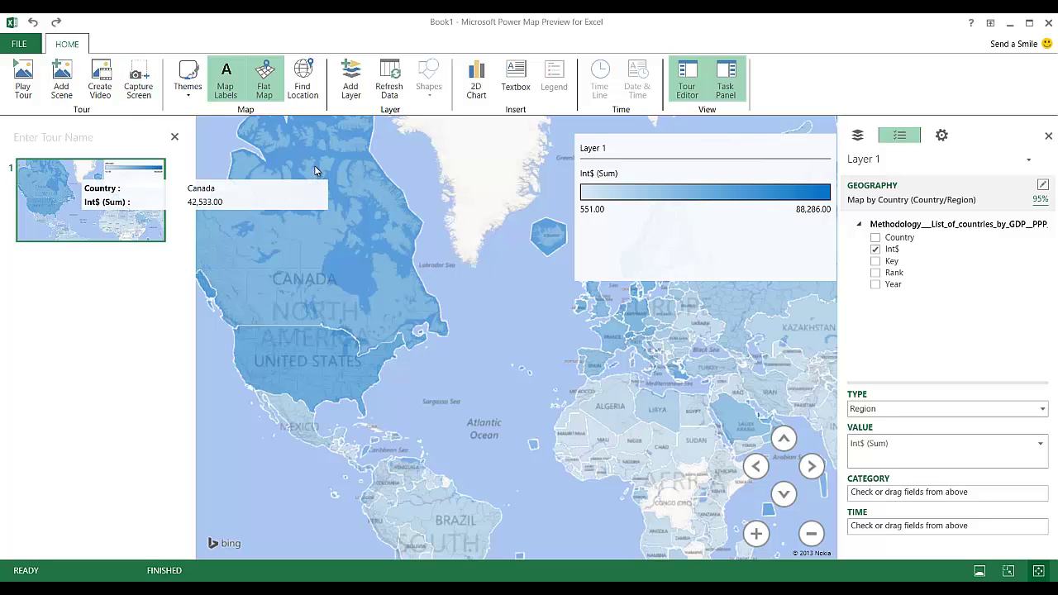